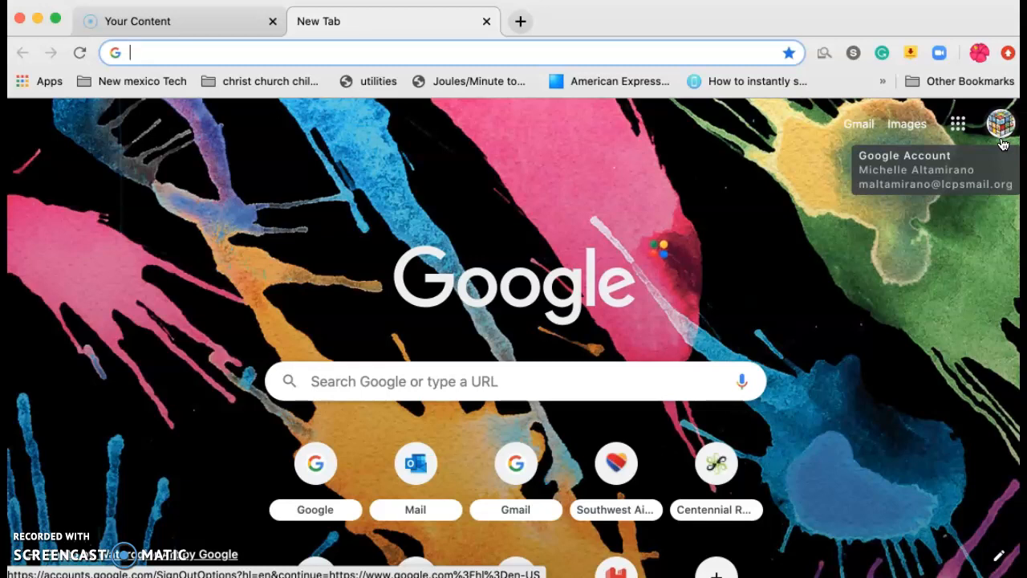
# Open Google Forms from the list of Google apps.
pyautogui.click(959, 124)
pyautogui.scroll(-5, 814, 447)
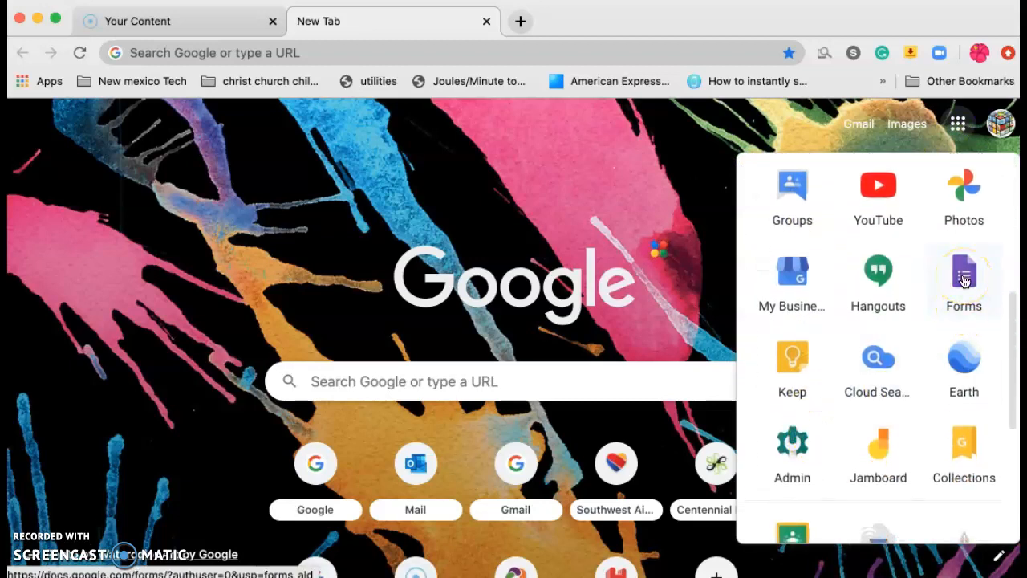
pyautogui.click(965, 278)
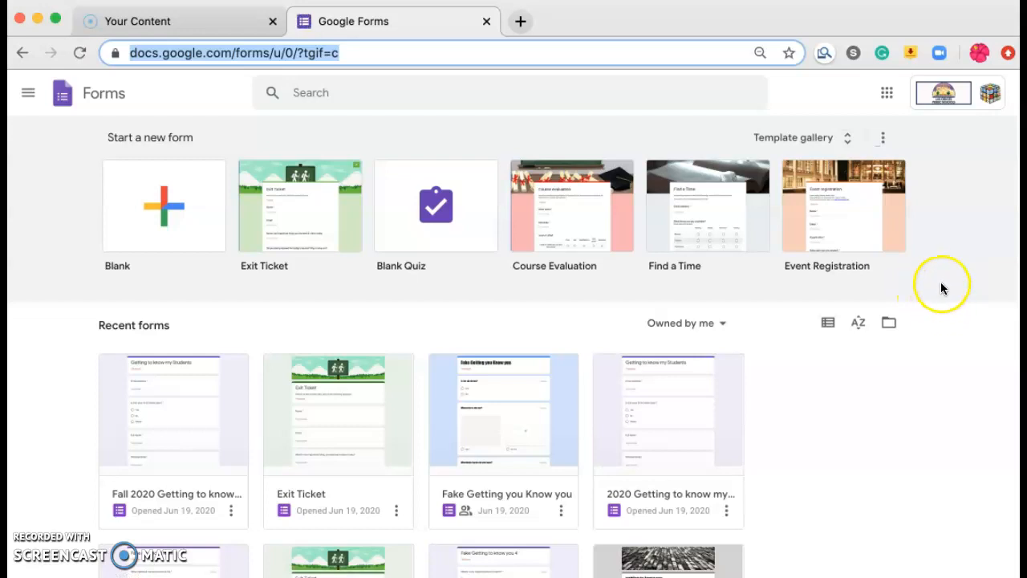
# Look through the Education, Personal and Work templates in the general template gallery and return to the Forms home page.
pyautogui.click(848, 145)
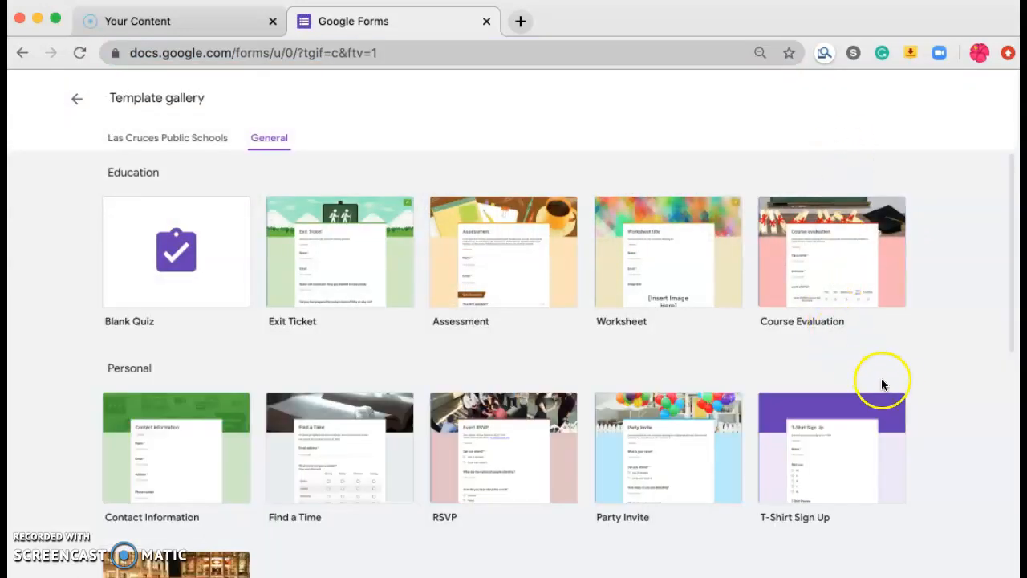
pyautogui.scroll(-3, 889, 390)
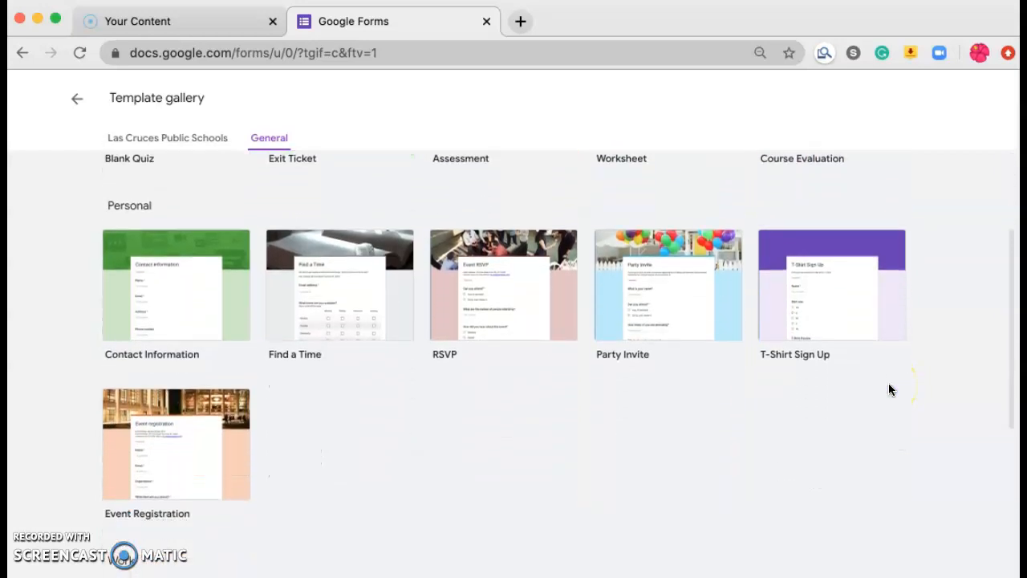
pyautogui.scroll(-3, 889, 389)
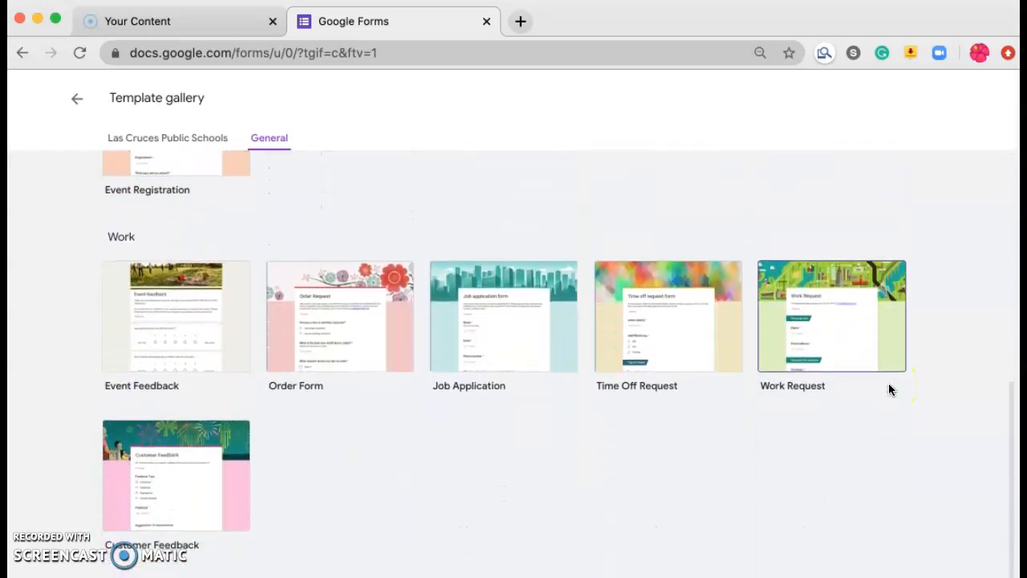
pyautogui.scroll(5, 889, 389)
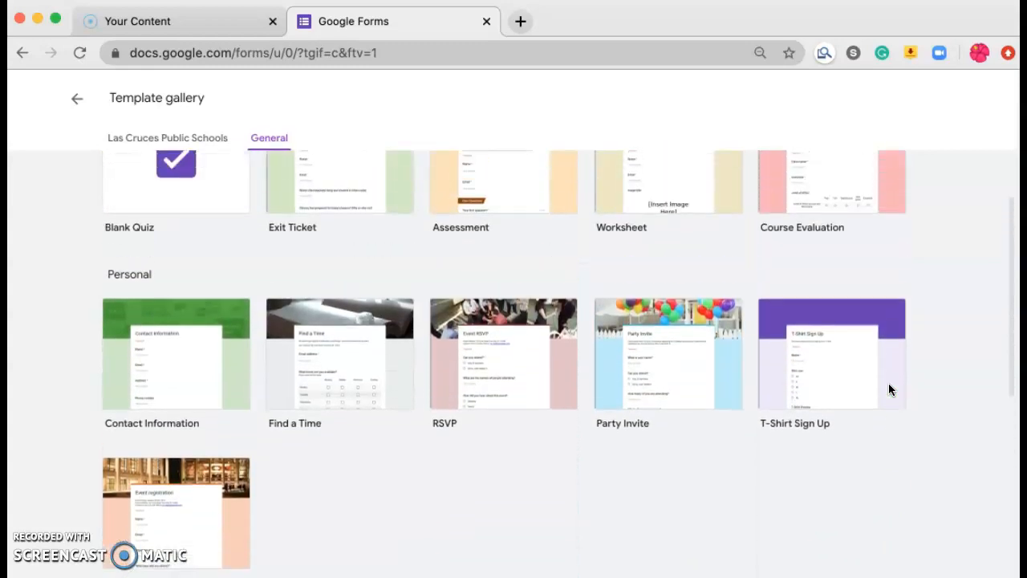
pyautogui.scroll(1, 889, 389)
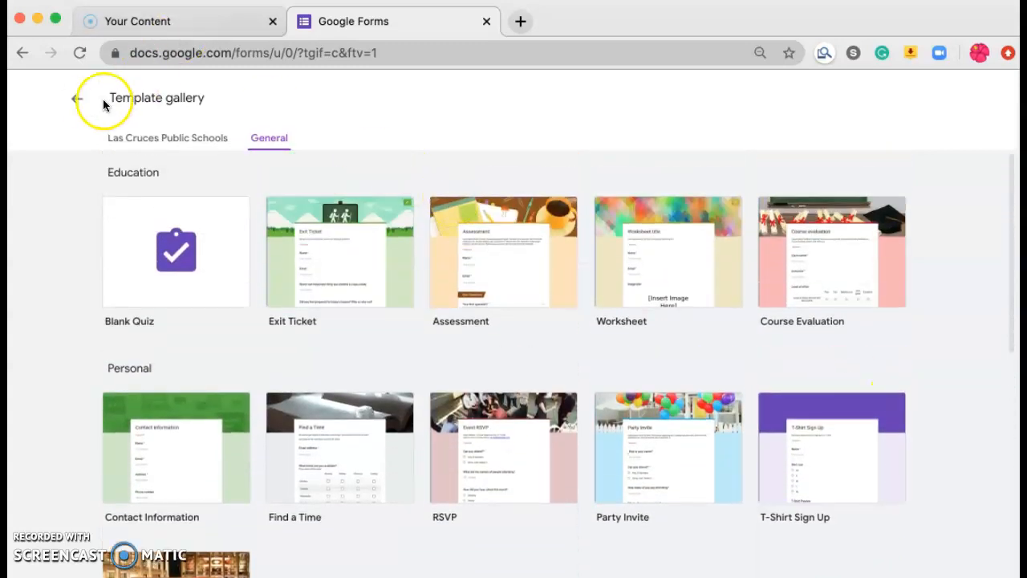
pyautogui.click(77, 103)
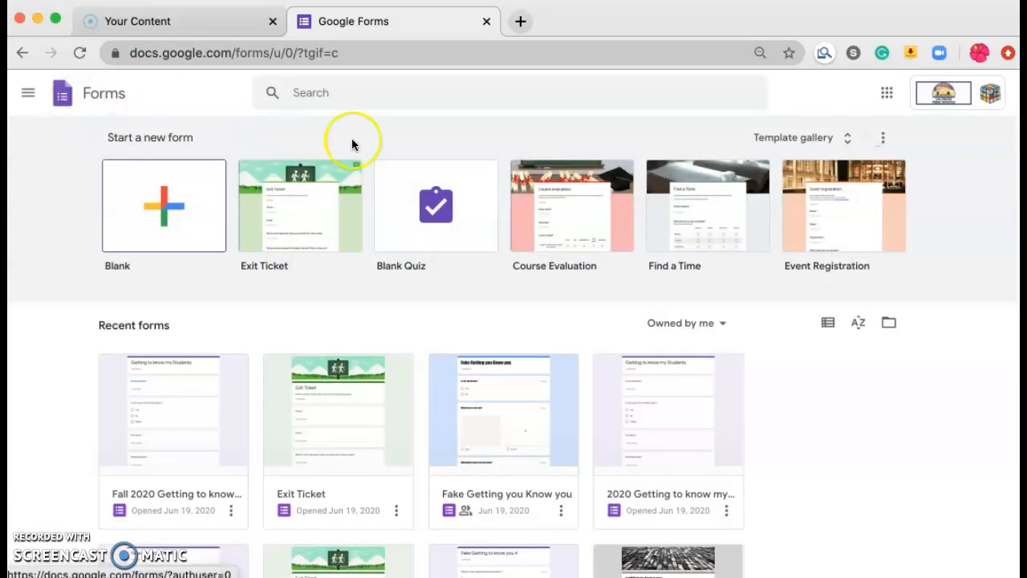
# Check the ownership filter options, show the existing forms as a list, and look at the Drive file picker without opening anything.
pyautogui.click(724, 325)
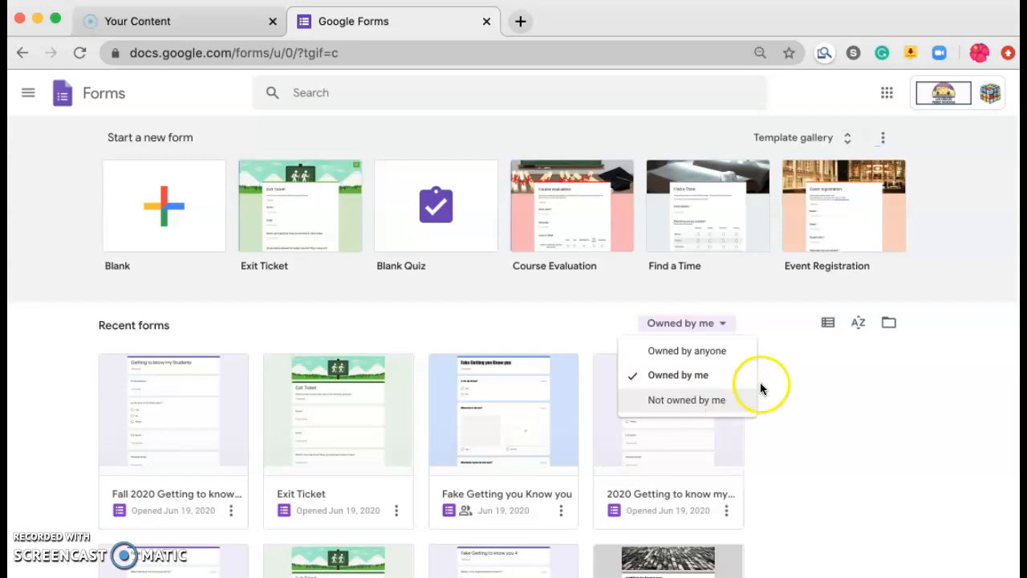
pyautogui.click(829, 324)
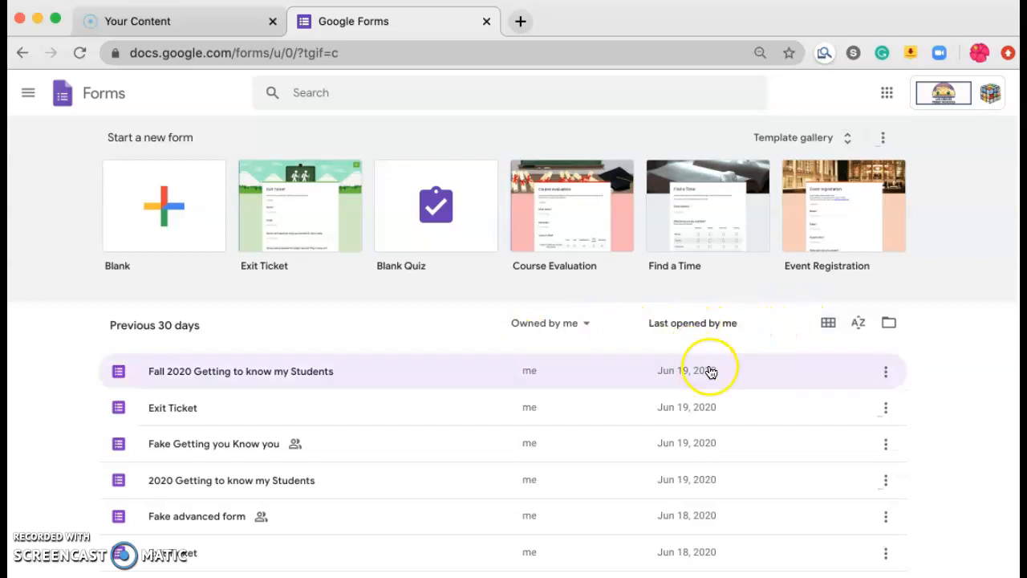
pyautogui.click(889, 324)
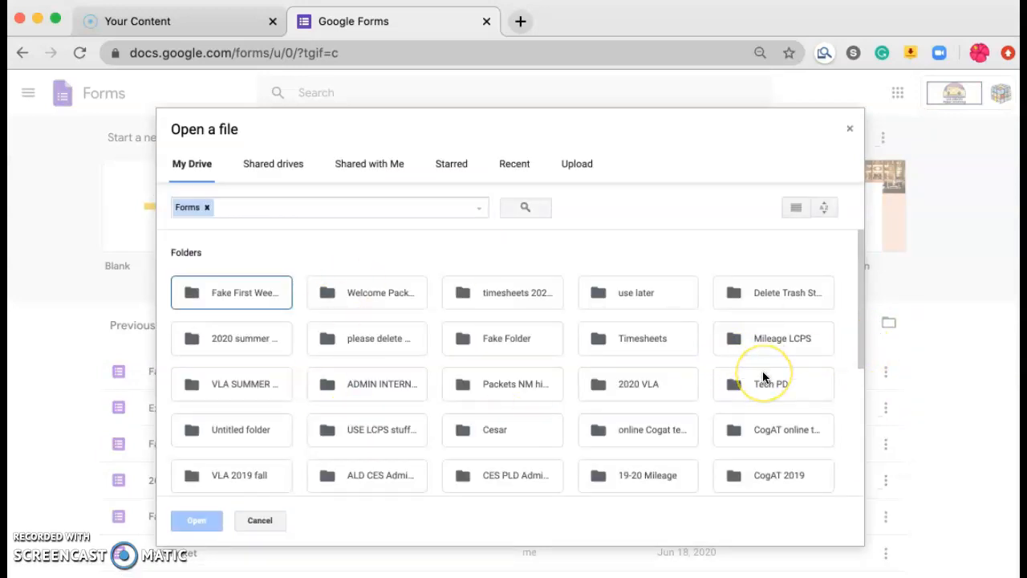
pyautogui.click(850, 130)
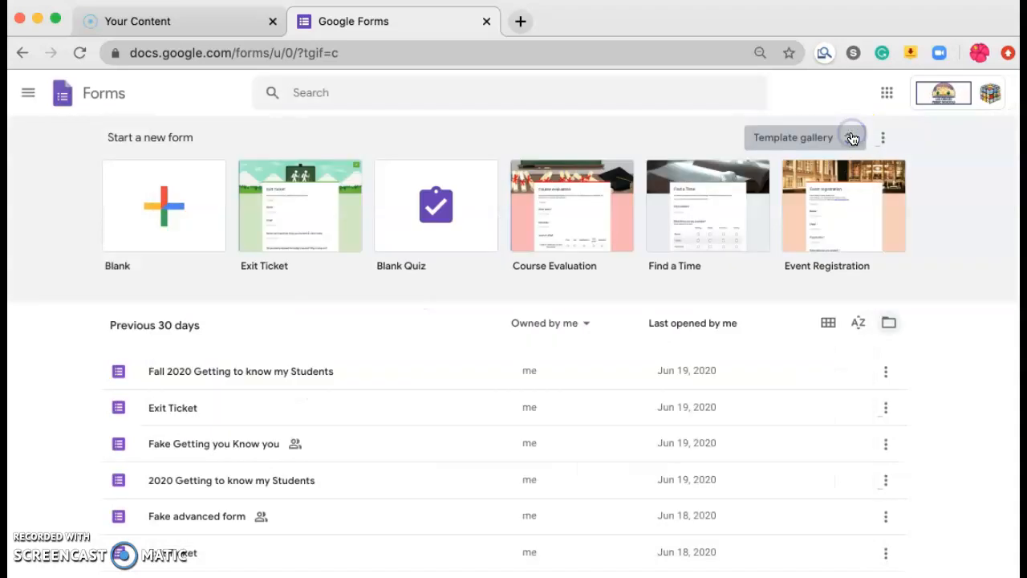
# Create a blank form titled "Fake Form 1" and apply that title as the file name.
pyautogui.click(165, 210)
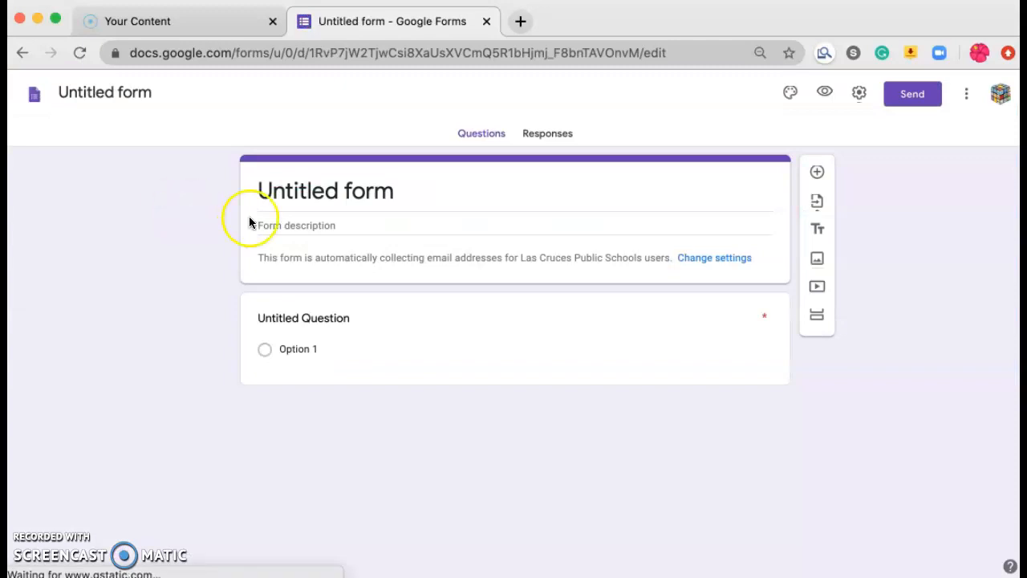
pyautogui.click(418, 187)
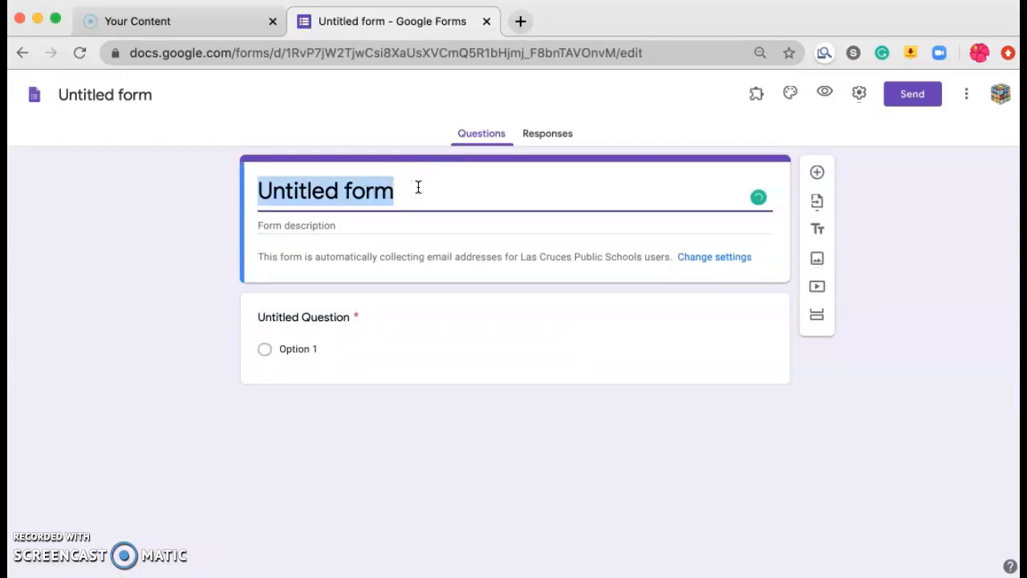
pyautogui.write('Fake Form 1')
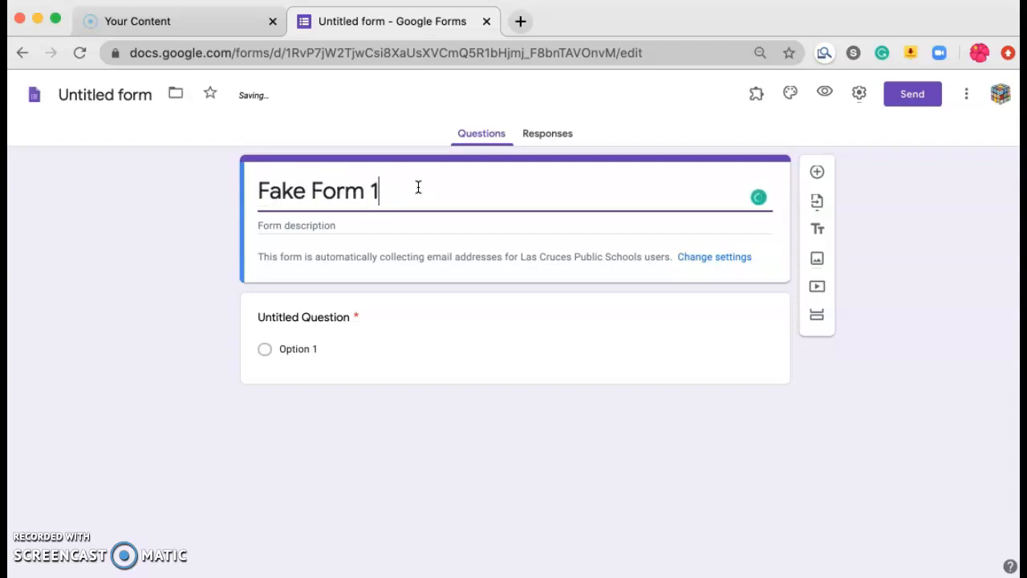
pyautogui.click(95, 96)
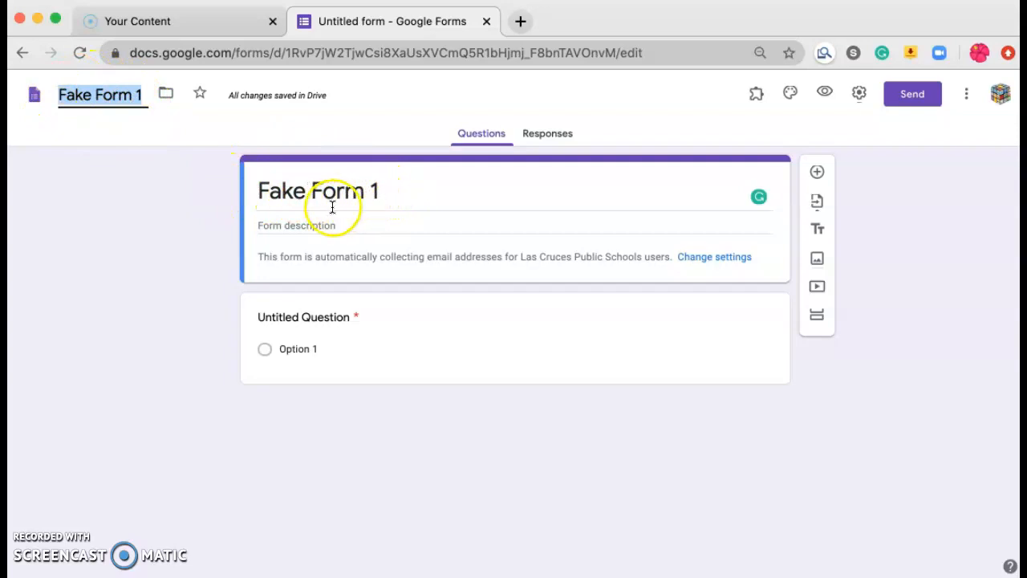
# Move the form into Fake Folder in My Drive and toggle its star on and off.
pyautogui.click(167, 96)
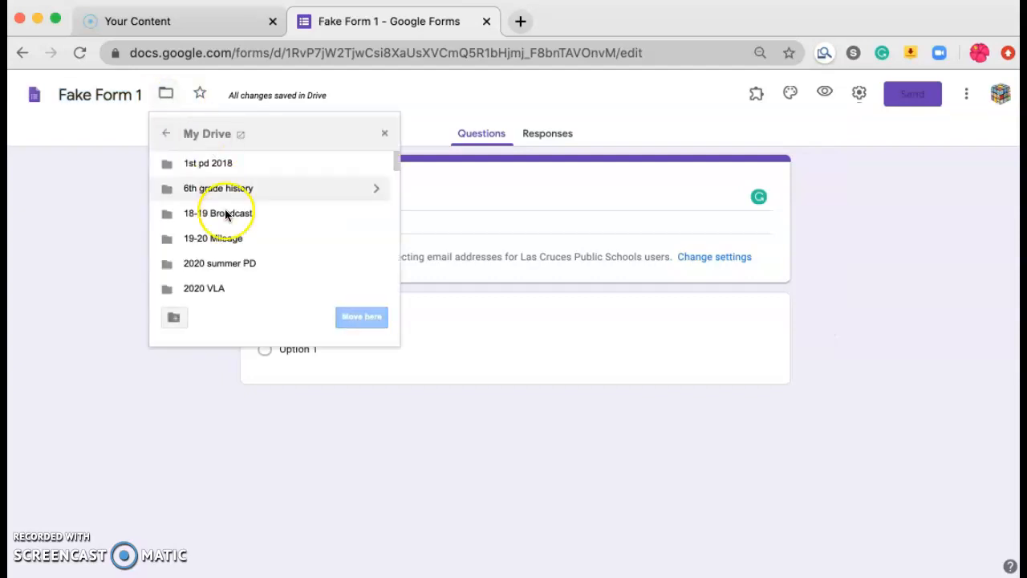
pyautogui.scroll(-10, 226, 215)
pyautogui.scroll(-5, 207, 237)
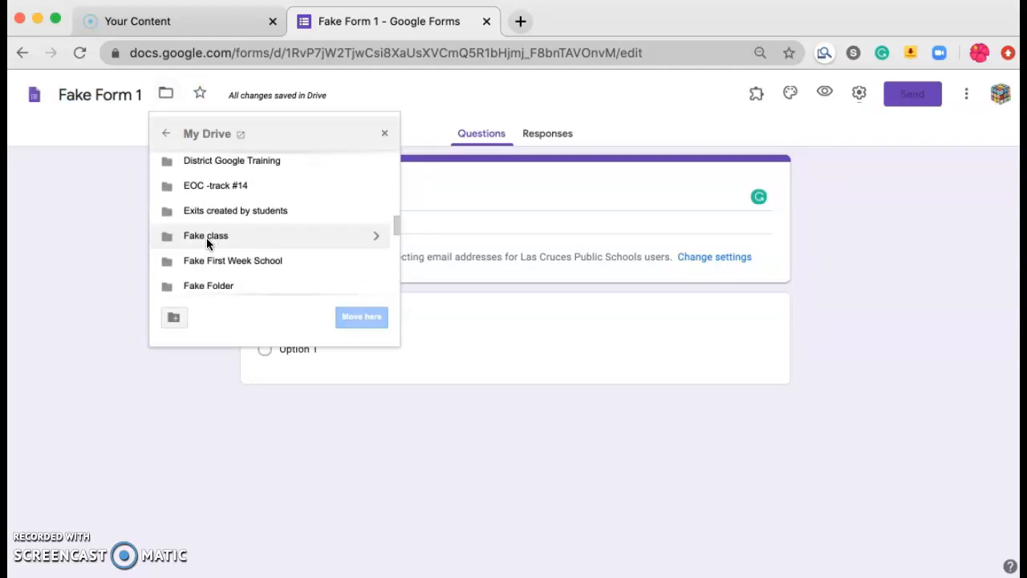
pyautogui.scroll(-2, 265, 275)
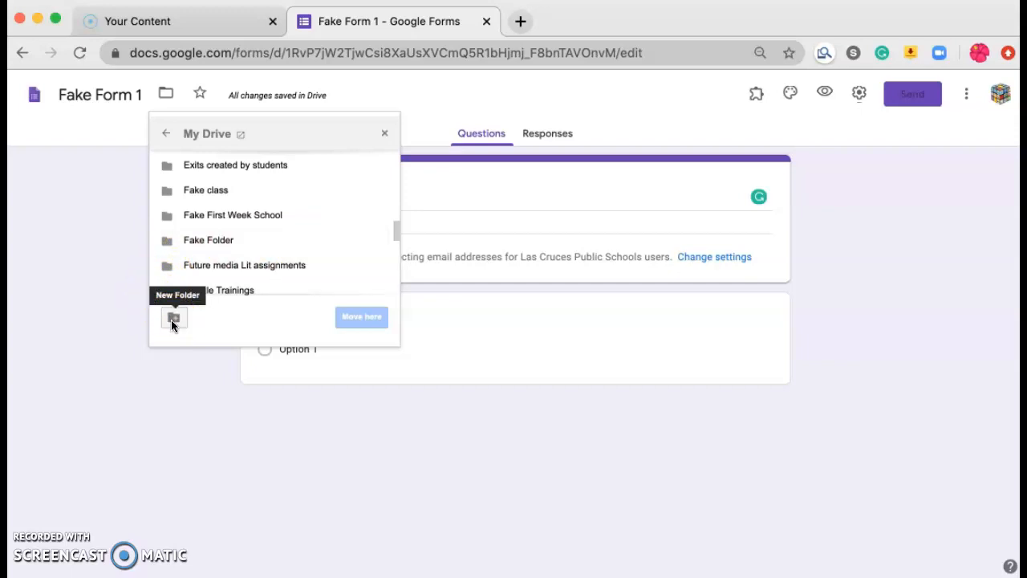
pyautogui.click(377, 243)
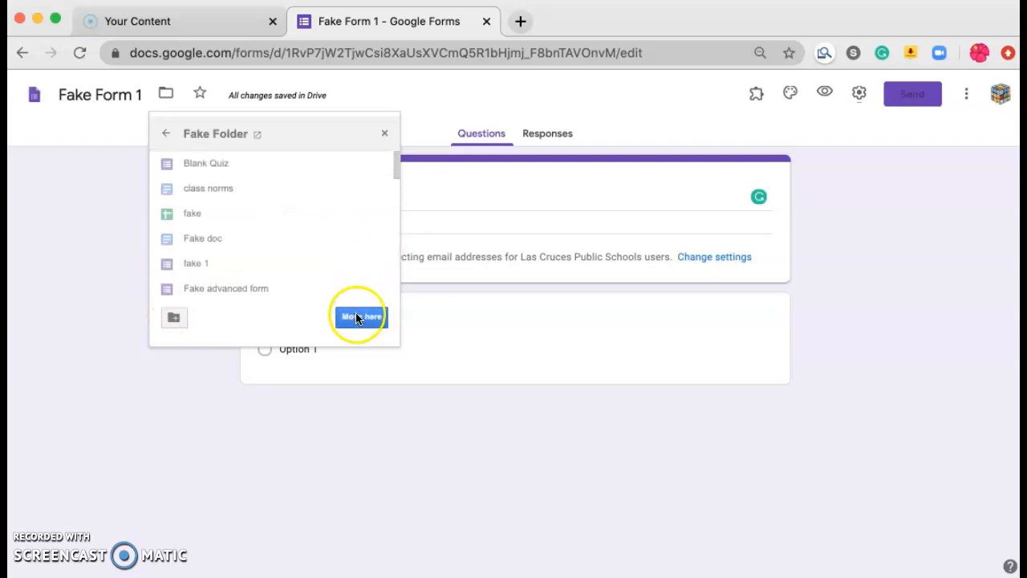
pyautogui.click(355, 321)
pyautogui.click(204, 94)
pyautogui.click(209, 96)
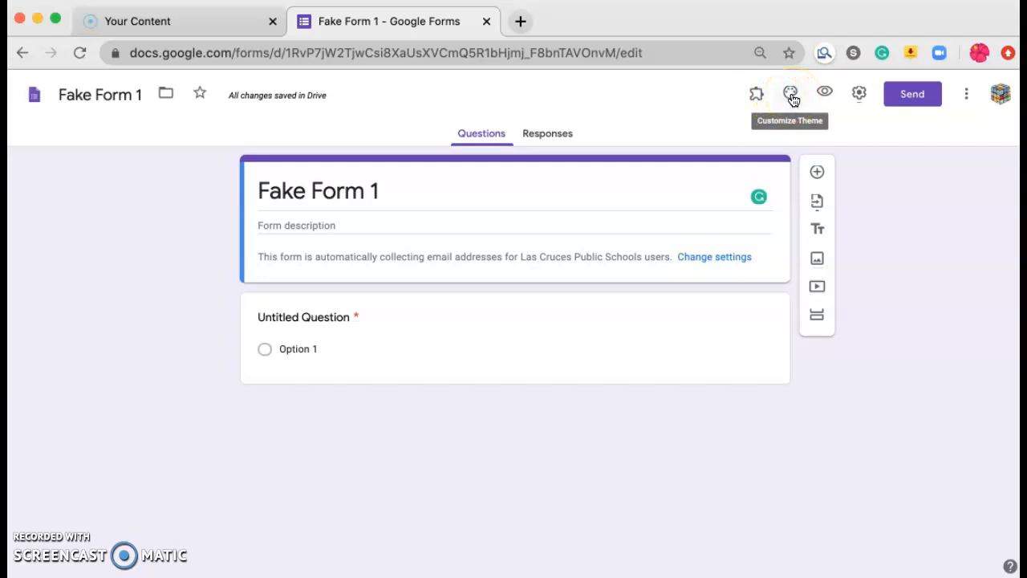
# Set the form's theme color to light blue with the Medium background shade.
pyautogui.click(792, 95)
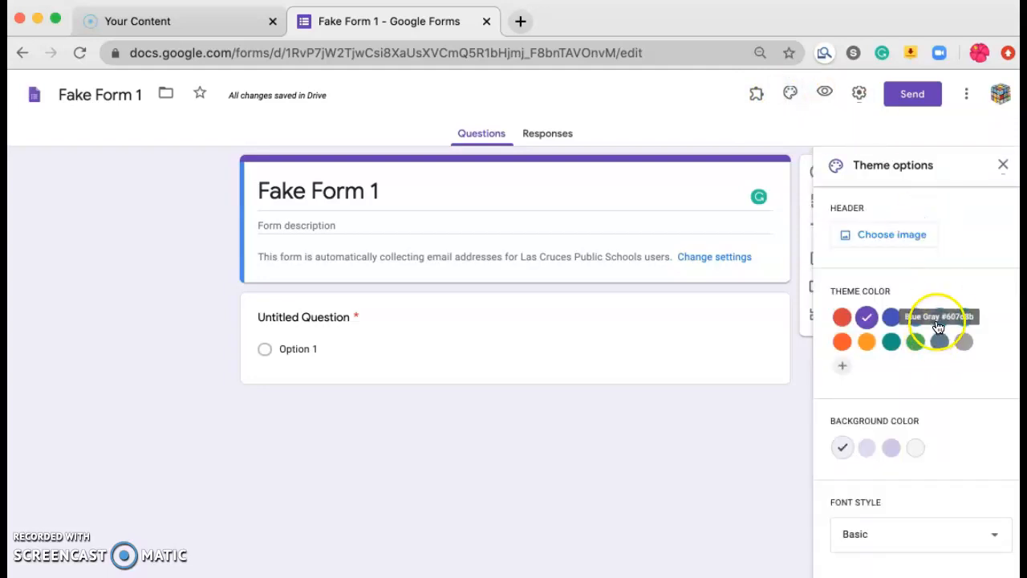
pyautogui.click(939, 319)
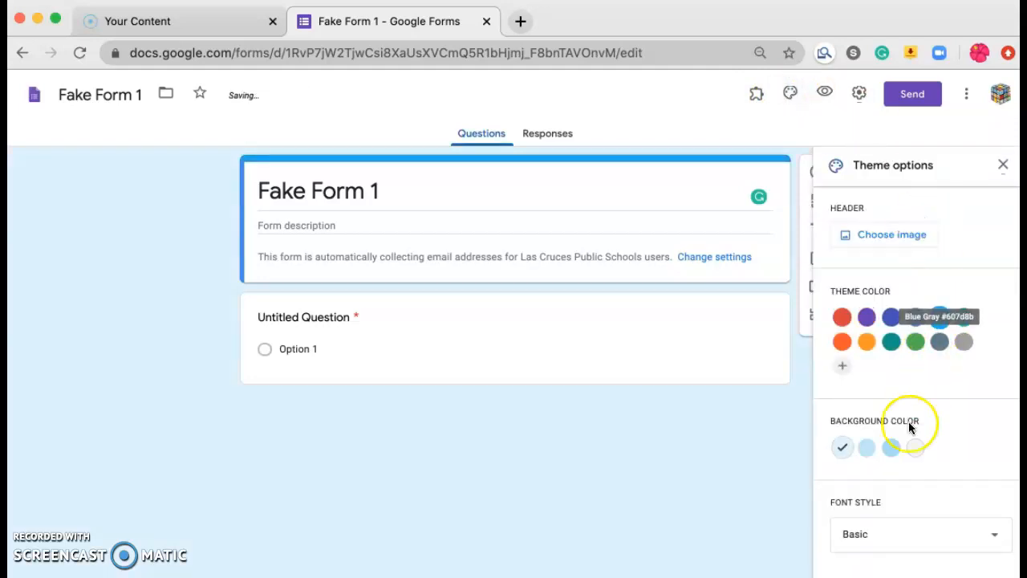
pyautogui.click(863, 454)
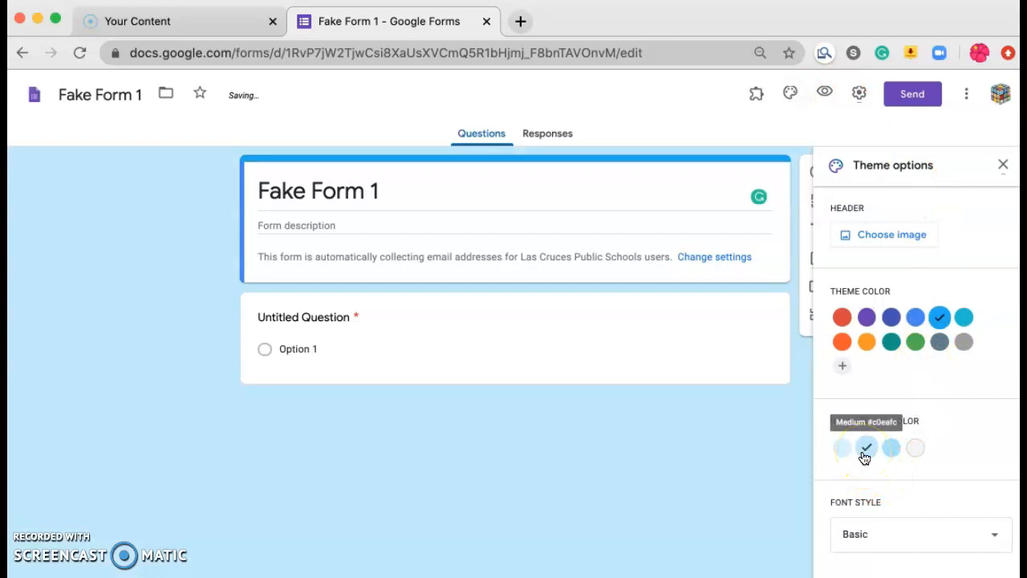
# Try the Formal font style on the form and settle on Playful.
pyautogui.click(994, 540)
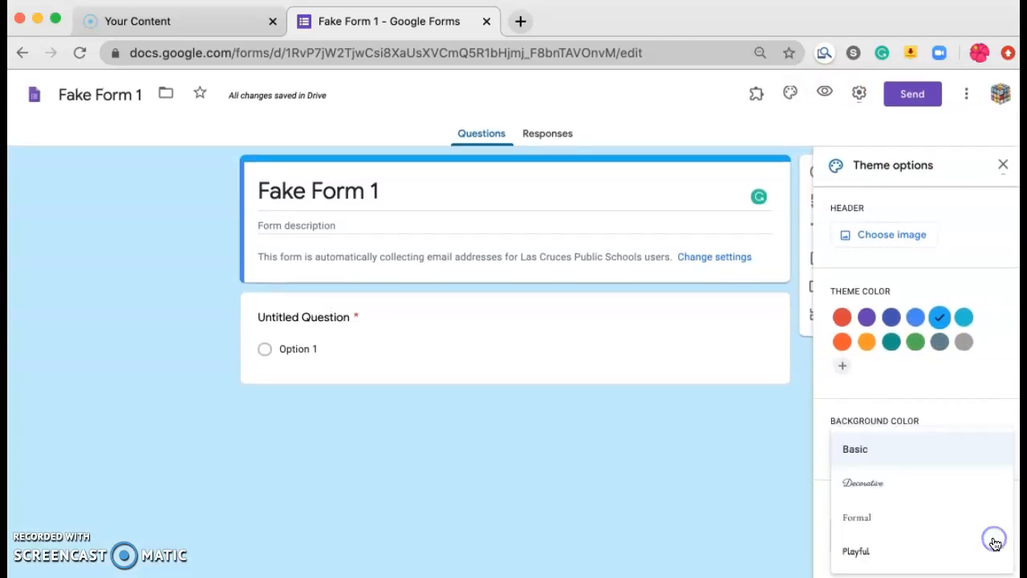
pyautogui.click(884, 520)
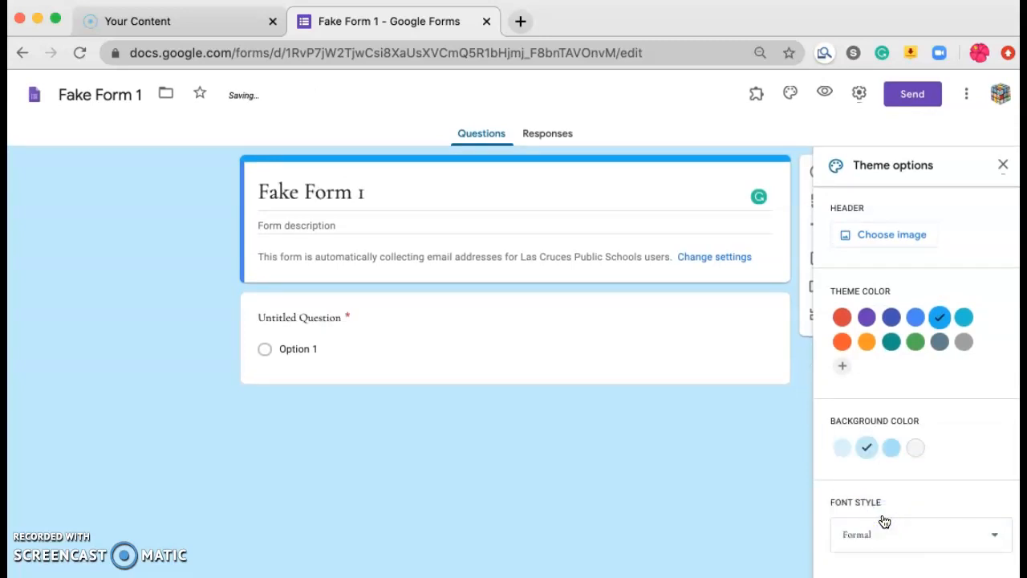
pyautogui.click(871, 540)
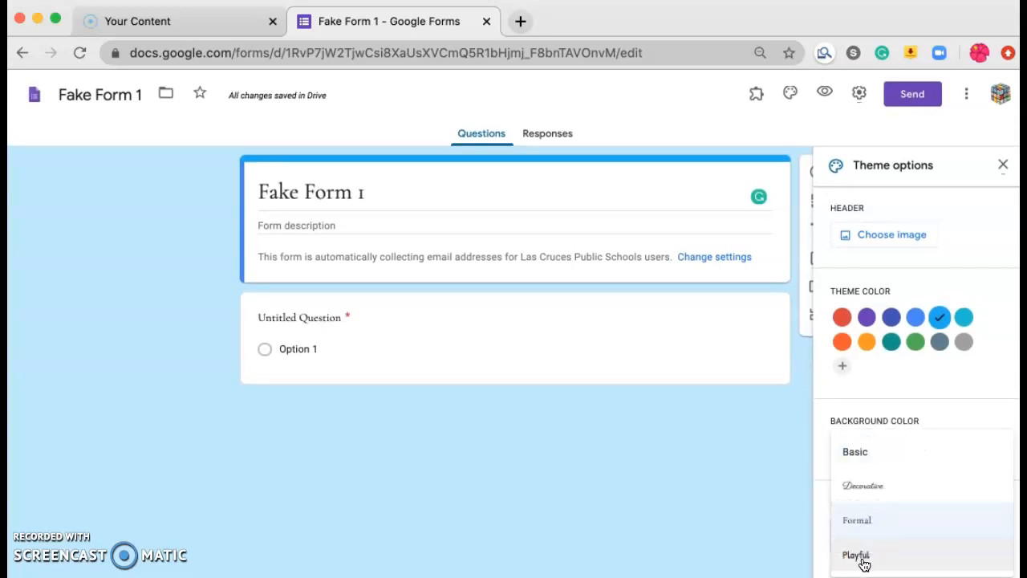
pyautogui.click(864, 562)
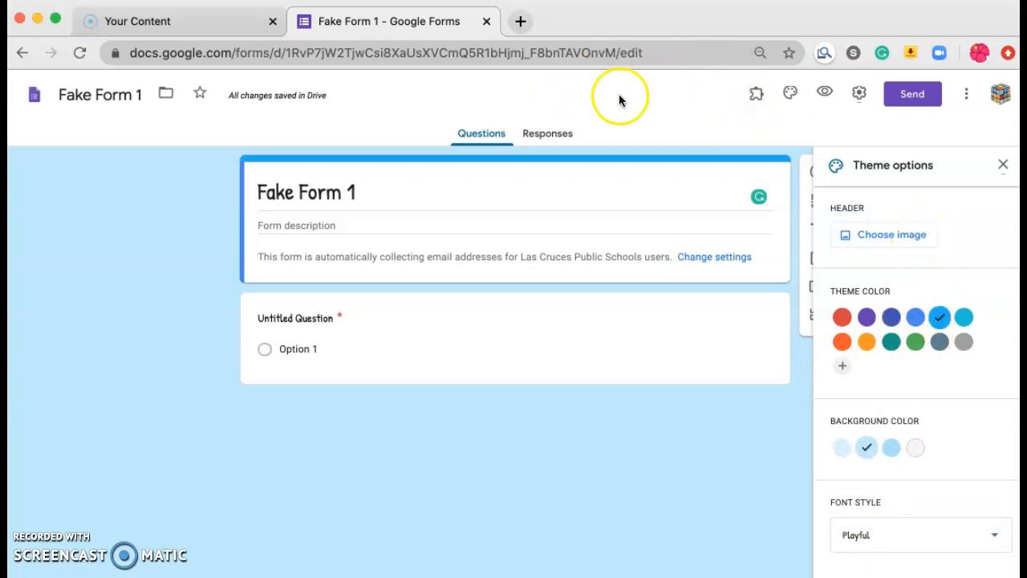
# Insert the multicolored candy image from the Work and School themes as the form's header.
pyautogui.click(859, 234)
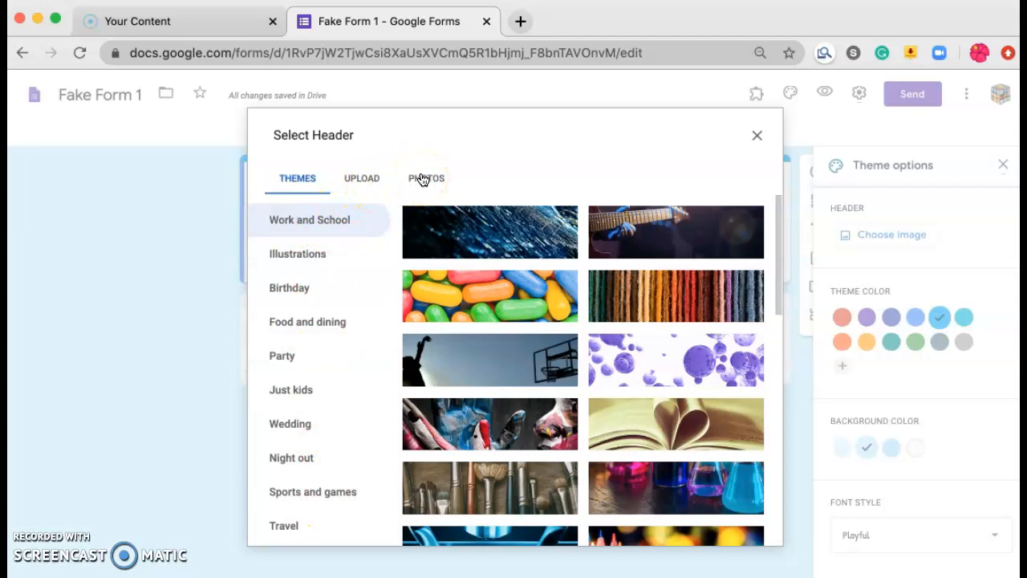
pyautogui.click(540, 309)
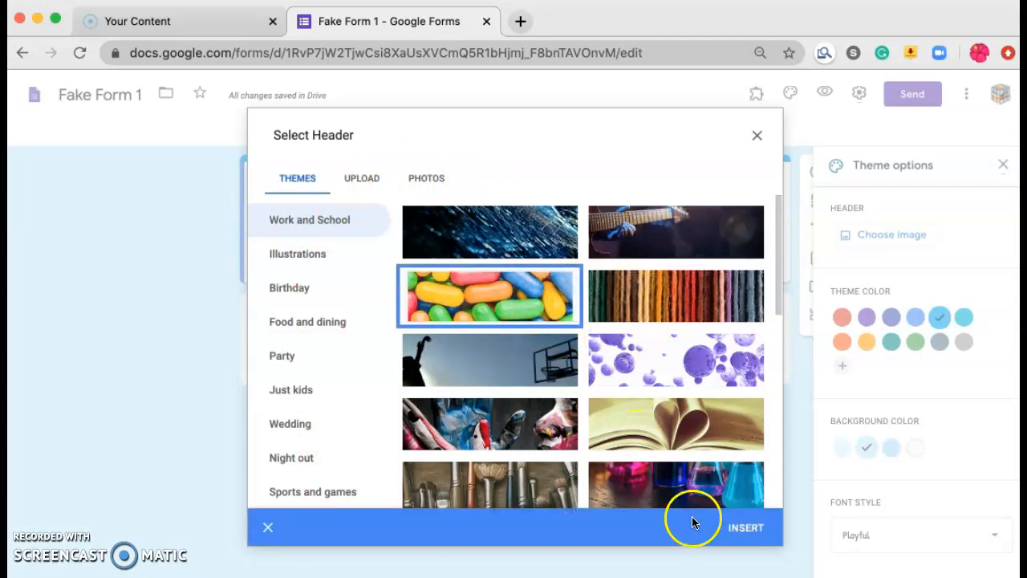
pyautogui.click(744, 533)
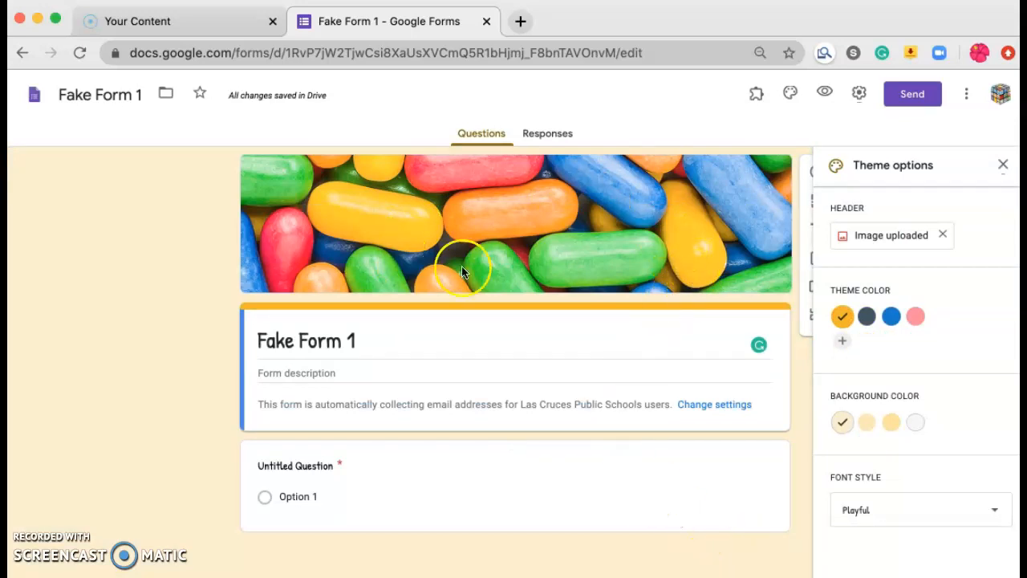
# Apply the blue theme color with the darkest blue background shade and preview the form.
pyautogui.click(892, 318)
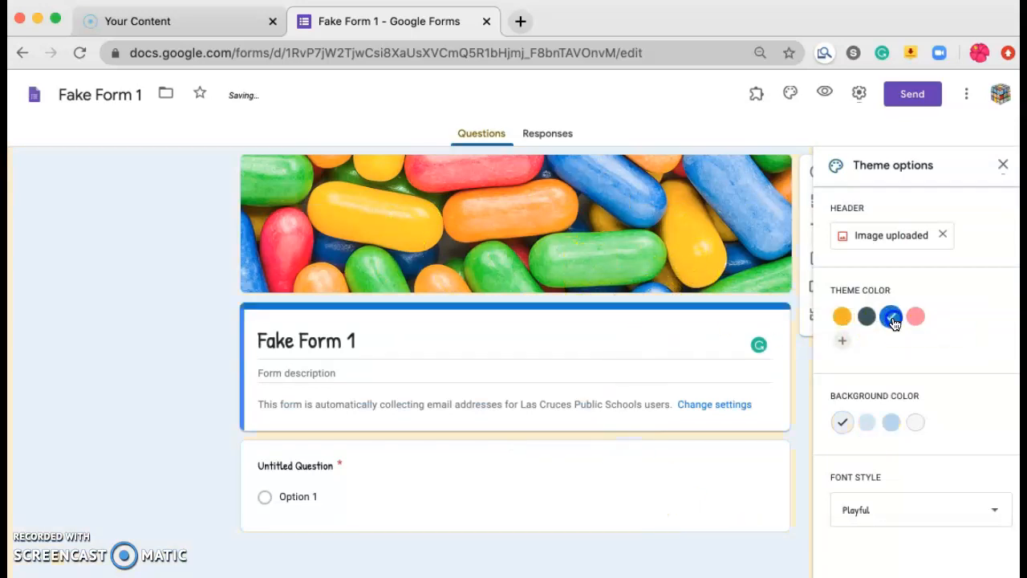
pyautogui.click(888, 423)
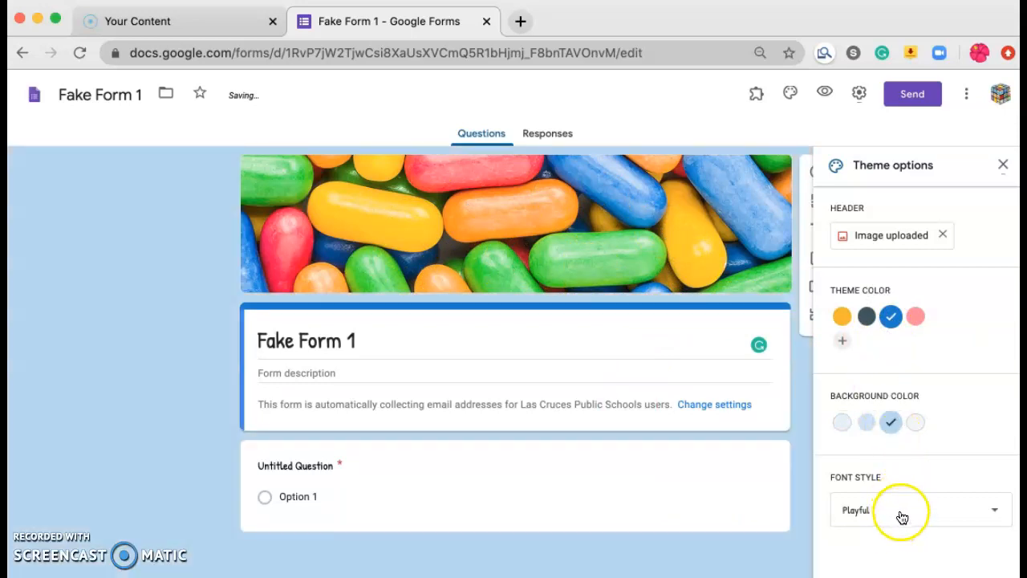
pyautogui.click(1004, 165)
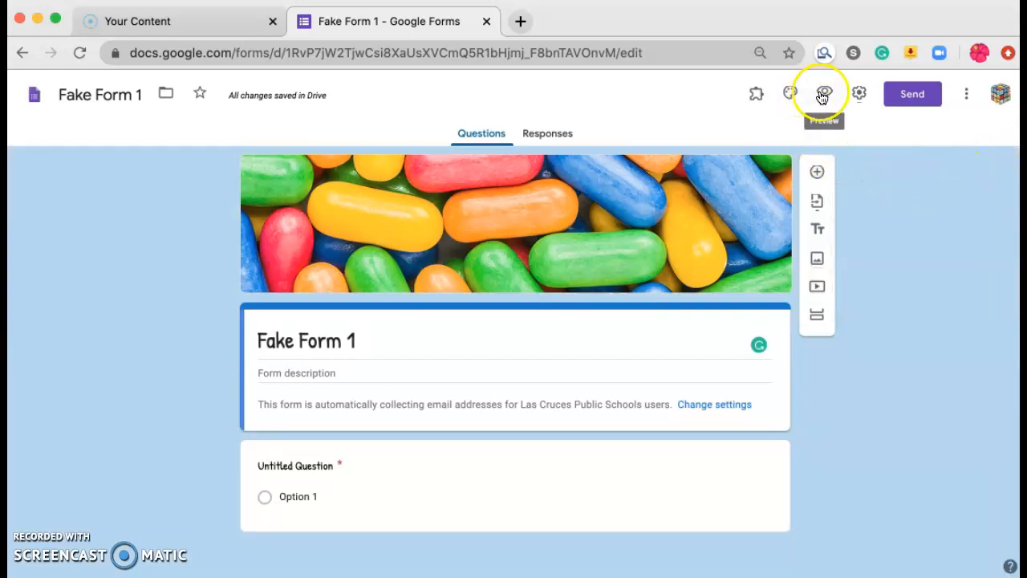
pyautogui.click(822, 97)
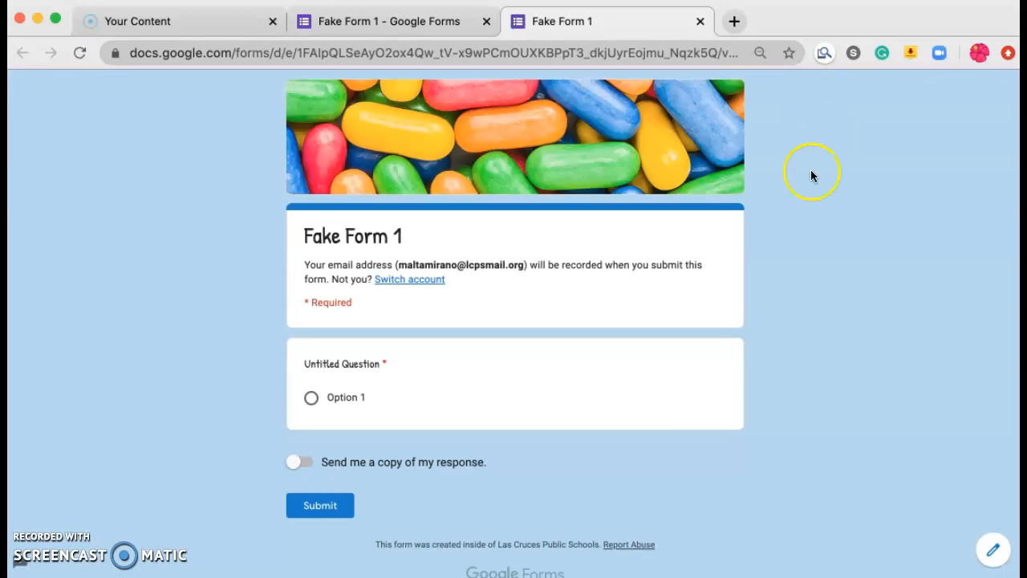
# Look over the previewed form from header image to submit area and close the preview.
pyautogui.scroll(-1, 815, 386)
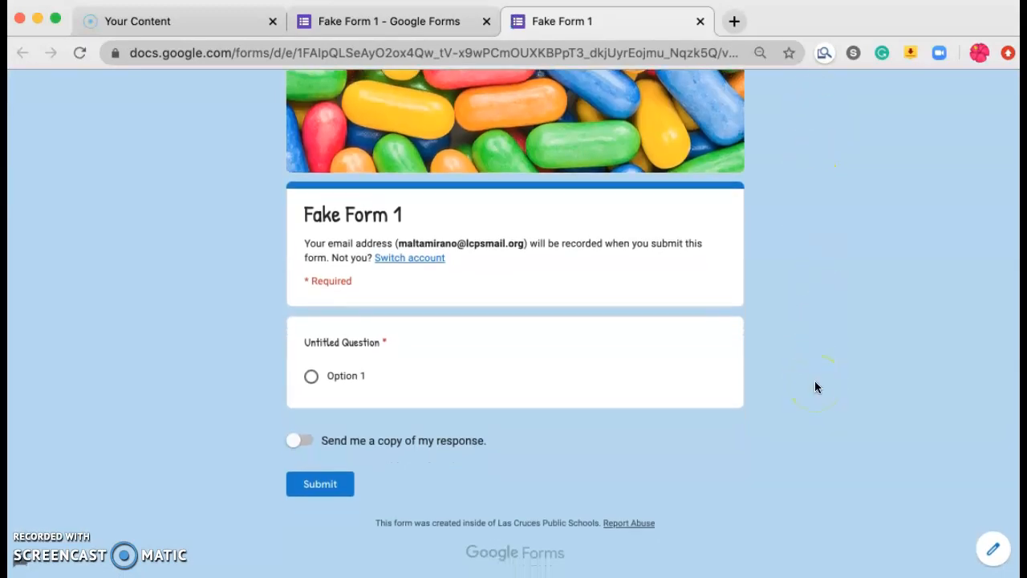
pyautogui.scroll(1, 814, 385)
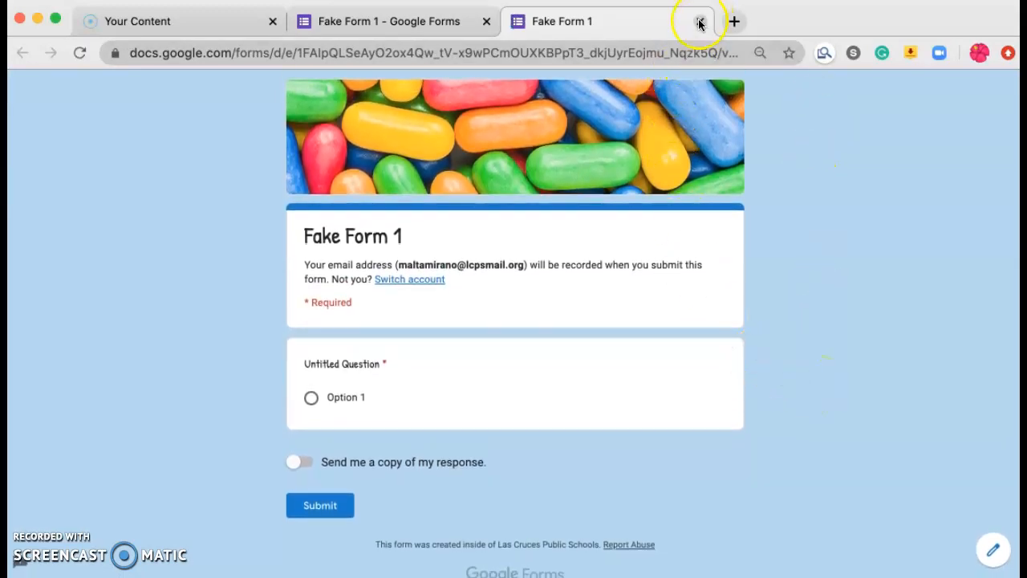
pyautogui.click(700, 23)
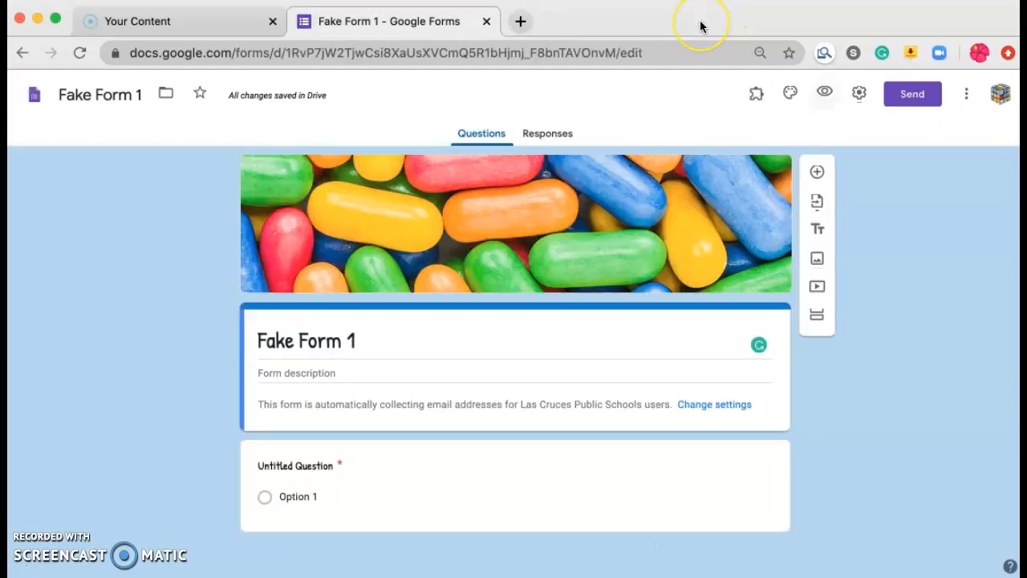
# In the form's general settings, set response receipts to Always and limit respondents to 1 response.
pyautogui.click(858, 105)
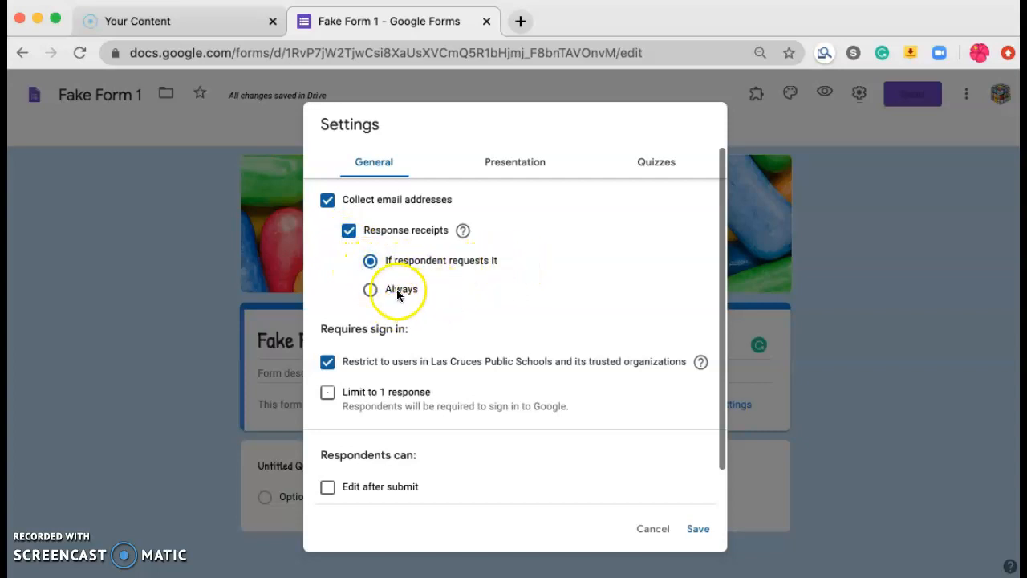
pyautogui.click(369, 294)
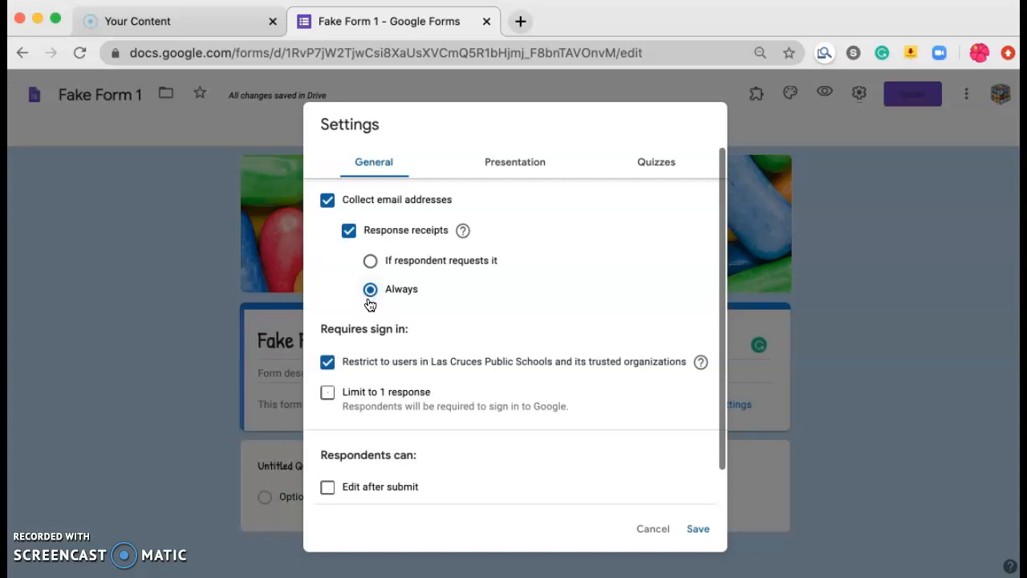
pyautogui.click(332, 396)
pyautogui.click(329, 395)
pyautogui.click(327, 393)
# Turn on the progress bar and shuffled question order in the form's presentation settings.
pyautogui.click(522, 164)
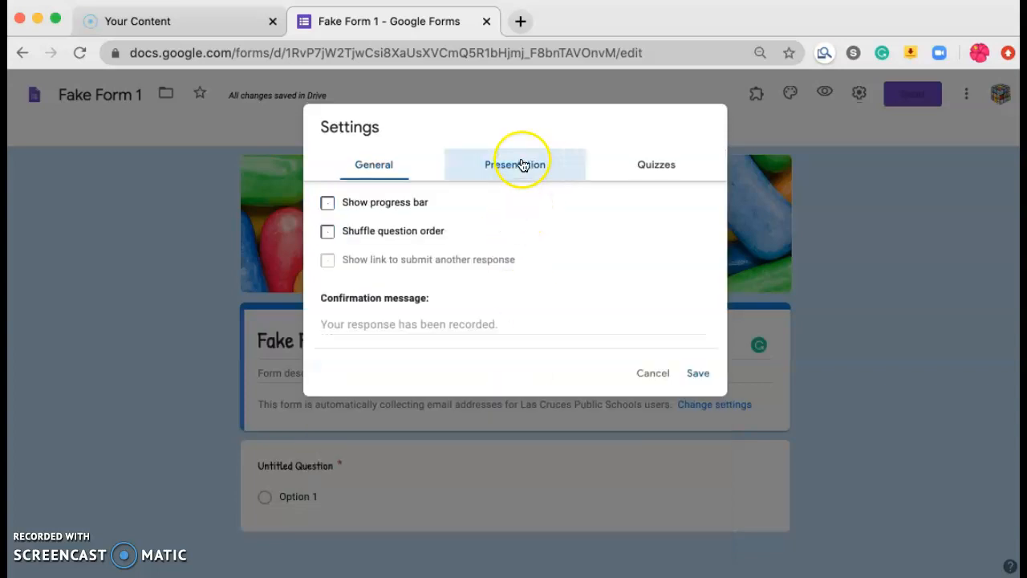
pyautogui.click(331, 204)
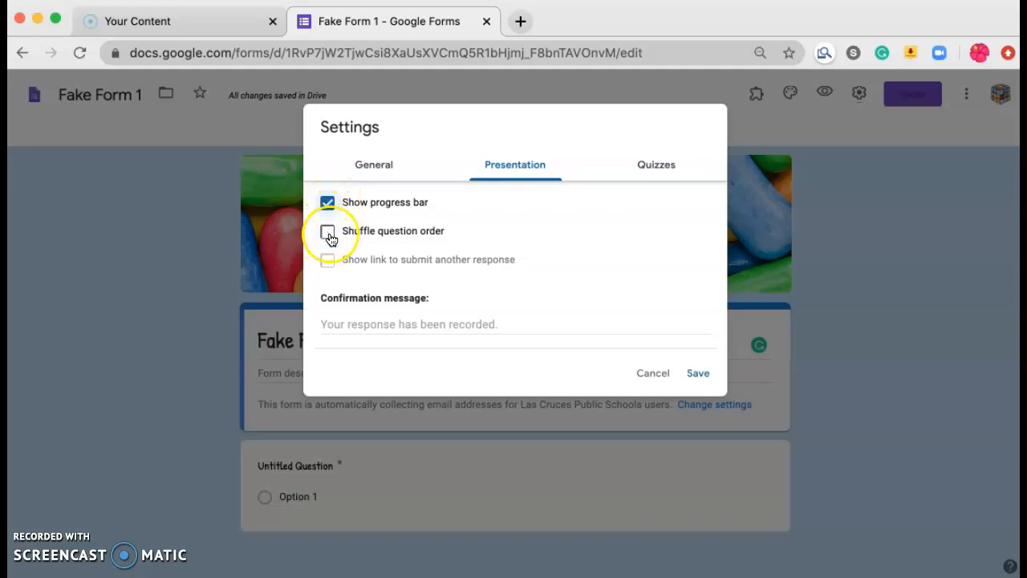
pyautogui.click(329, 233)
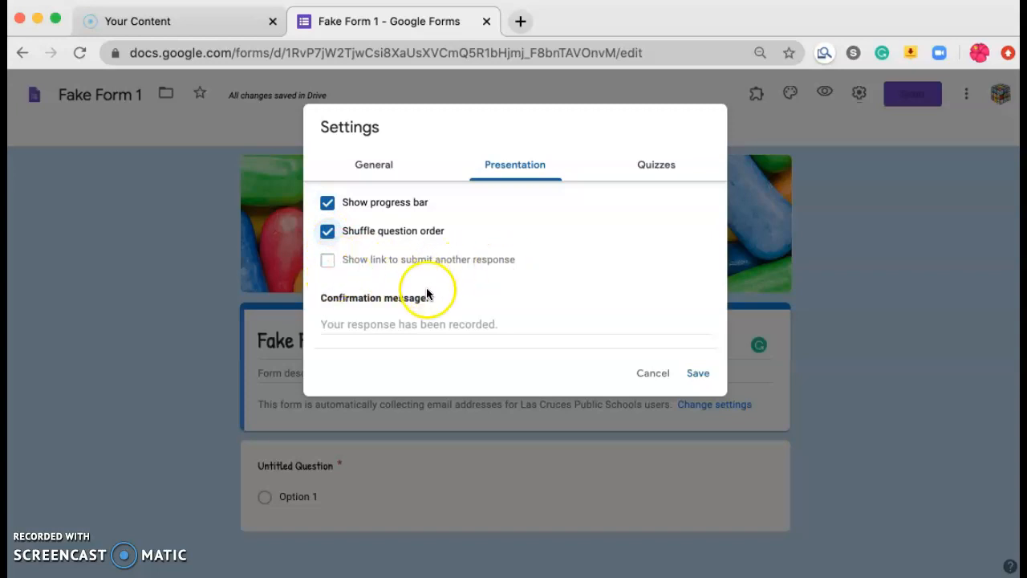
# Set the confirmation message to "next directions are to take out your backpack book, great job!".
pyautogui.click(385, 325)
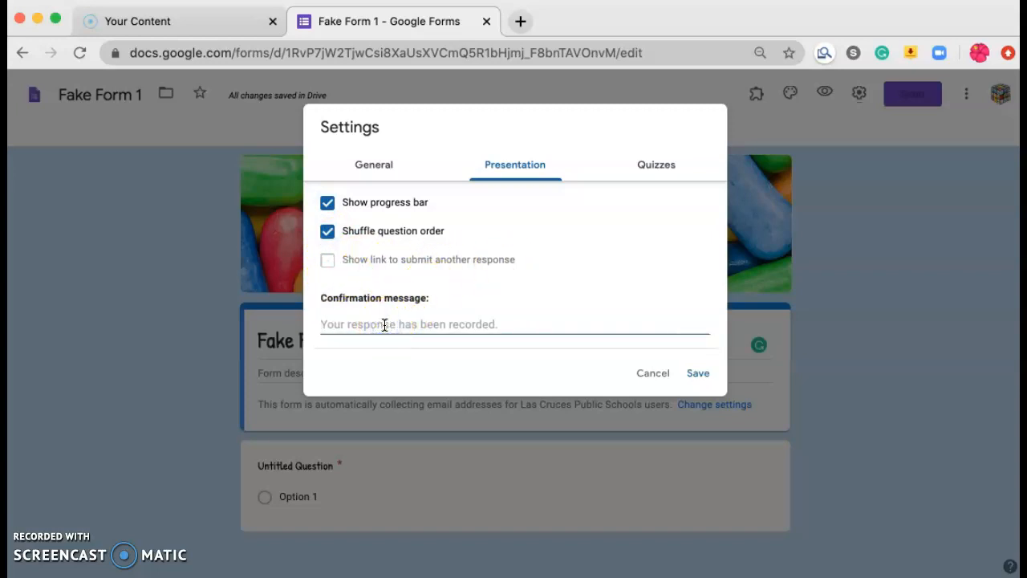
pyautogui.write('next directions are to take out your backpack book')
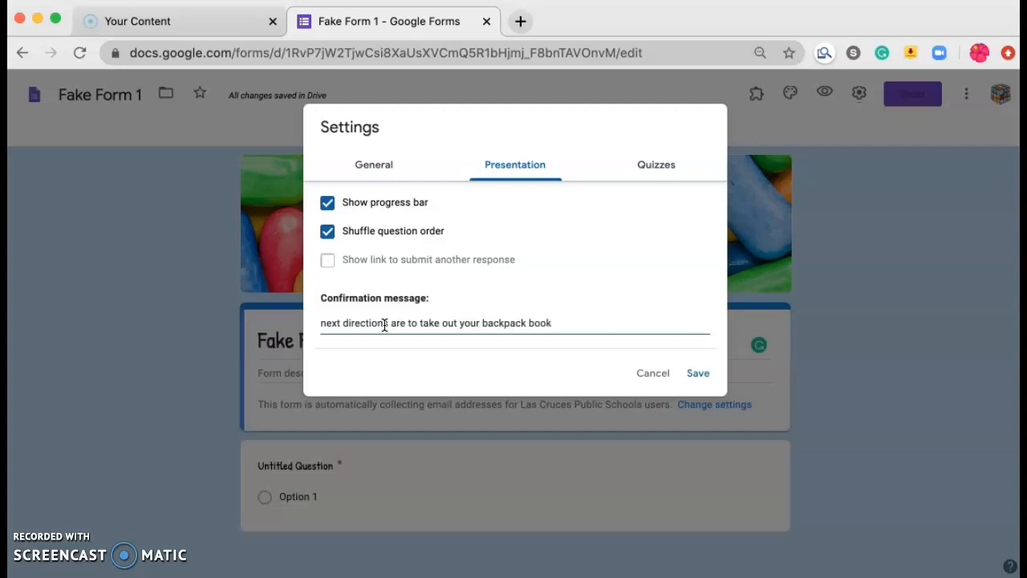
pyautogui.click(385, 325)
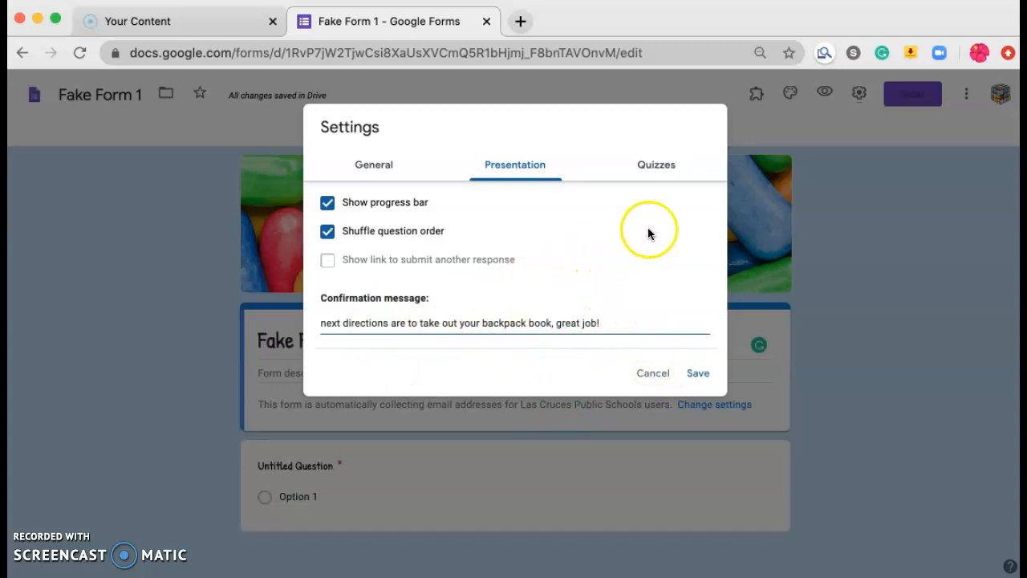
# Make the form a quiz, view the explanation of the Missed questions option and save the settings.
pyautogui.click(644, 168)
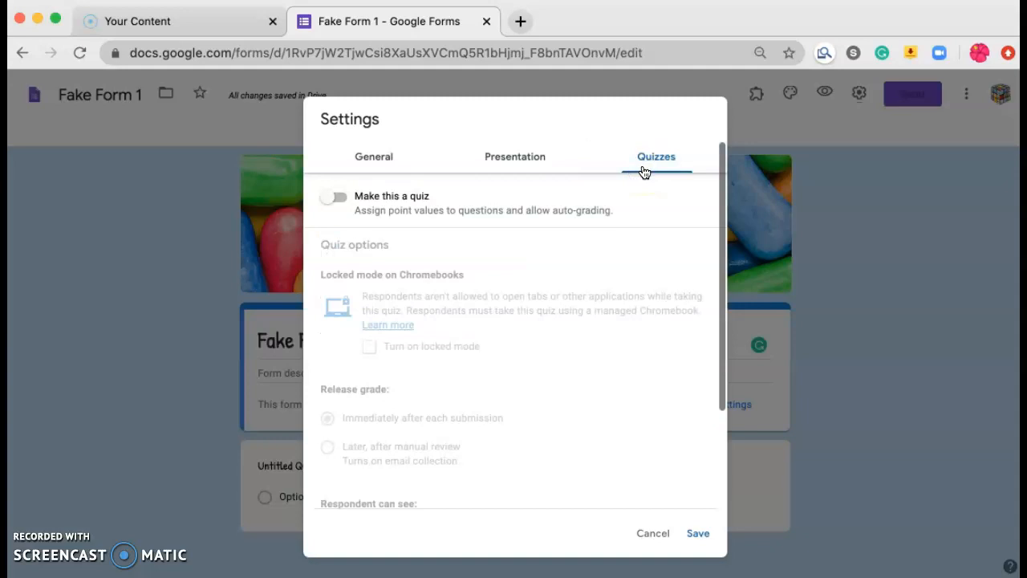
pyautogui.click(341, 197)
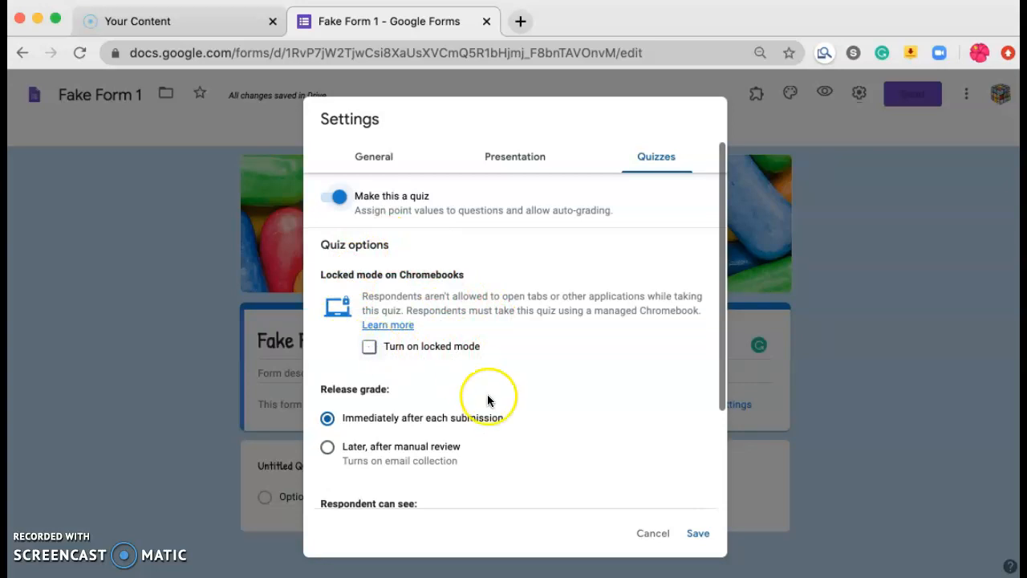
pyautogui.scroll(-3, 489, 401)
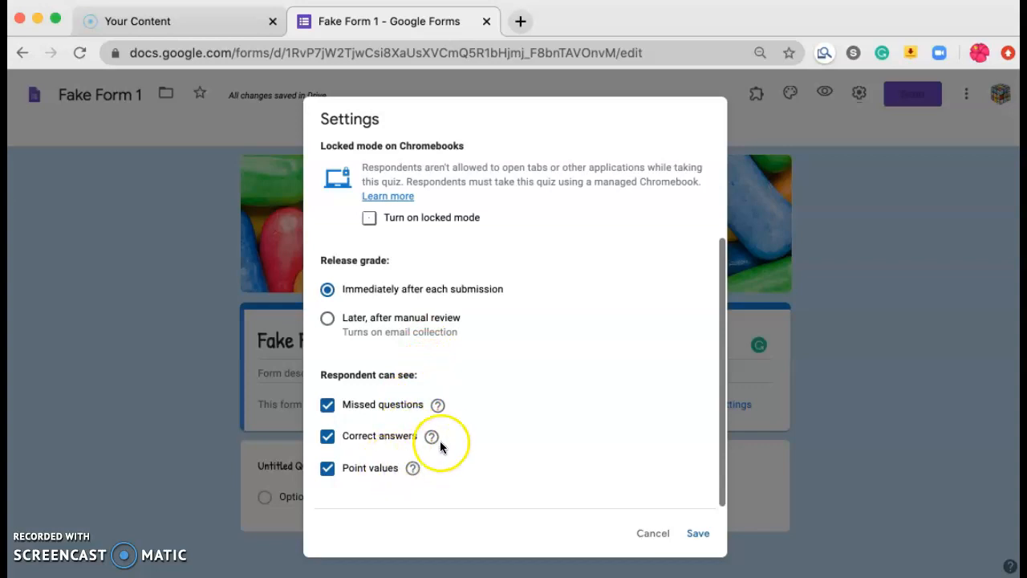
pyautogui.click(438, 405)
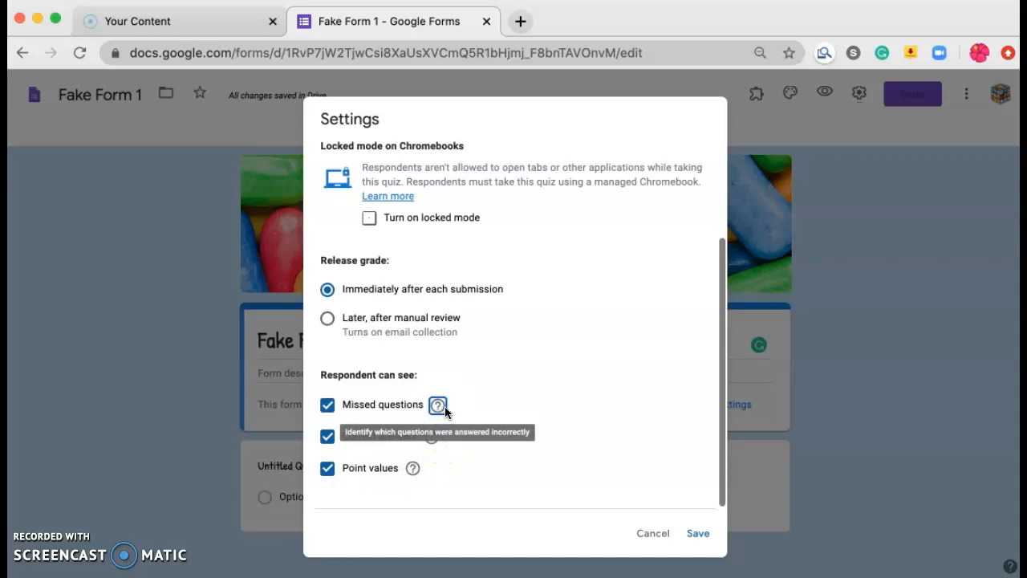
pyautogui.click(700, 533)
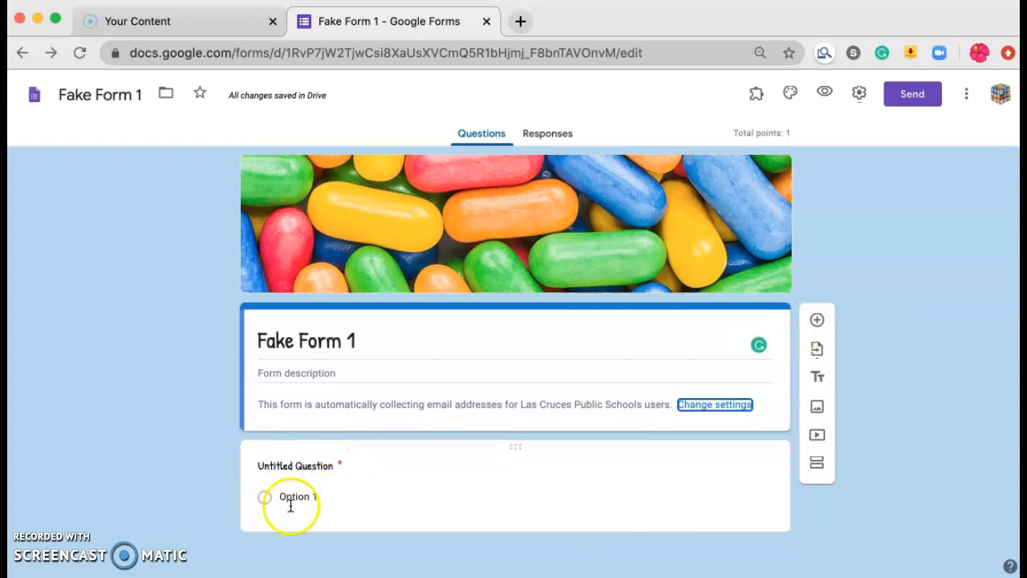
# Enter the form description "This form will get to know your students".
pyautogui.click(326, 373)
pyautogui.write('This')
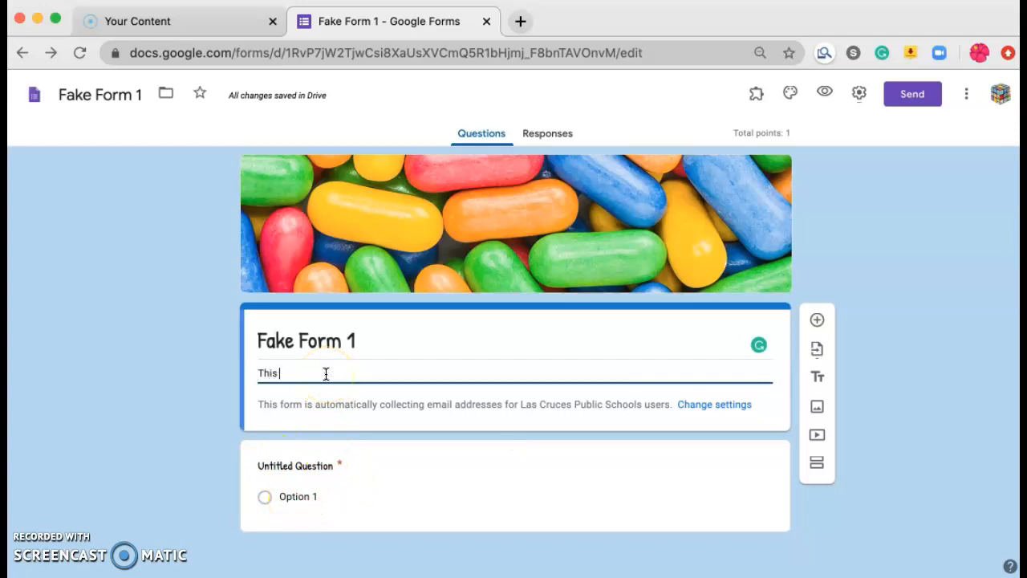
pyautogui.write(' form will get to know your students')
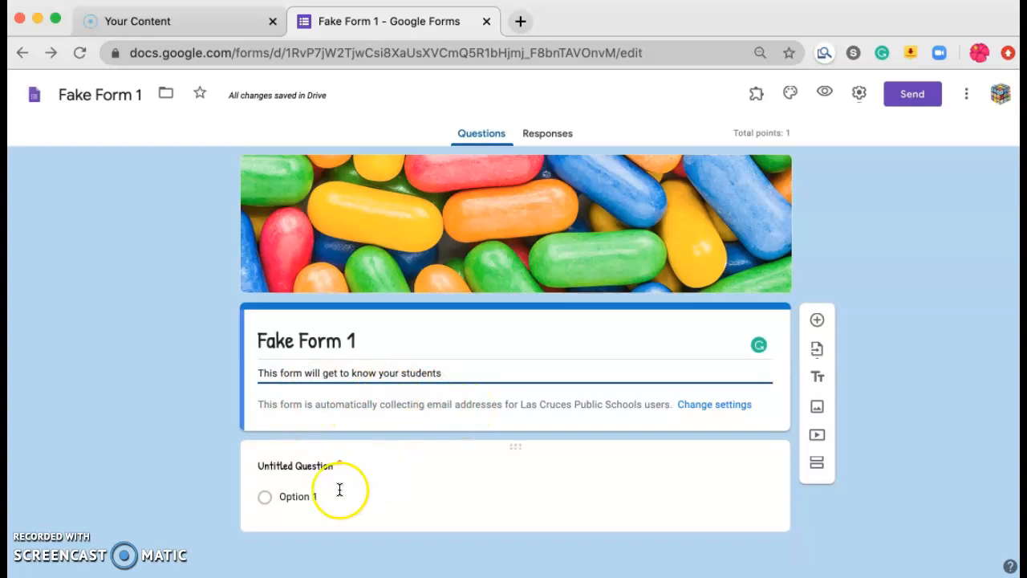
# Title the untitled multiple choice question "What color is the sky?".
pyautogui.click(293, 469)
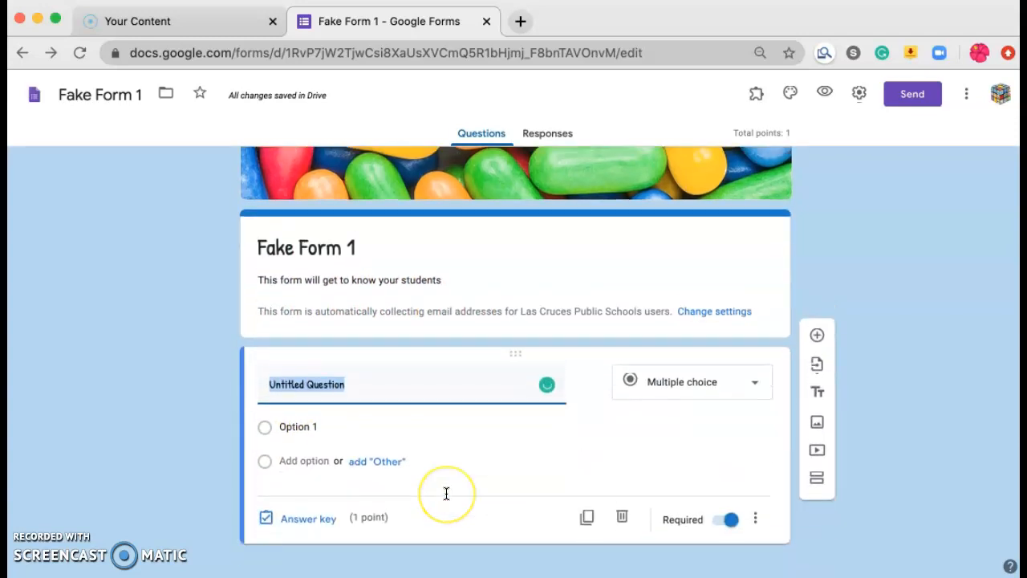
pyautogui.write('What ')
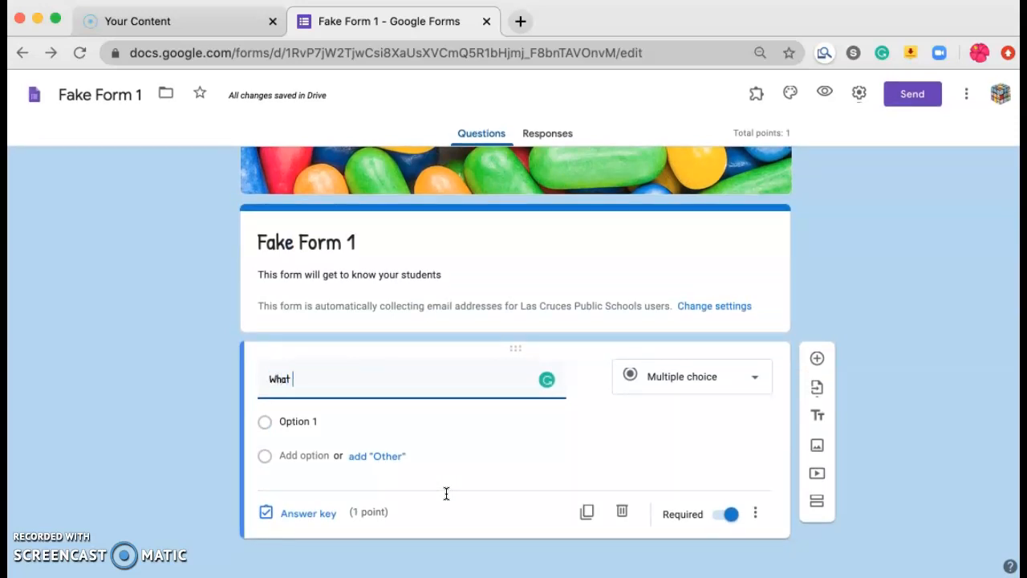
pyautogui.write('color is the sky?')
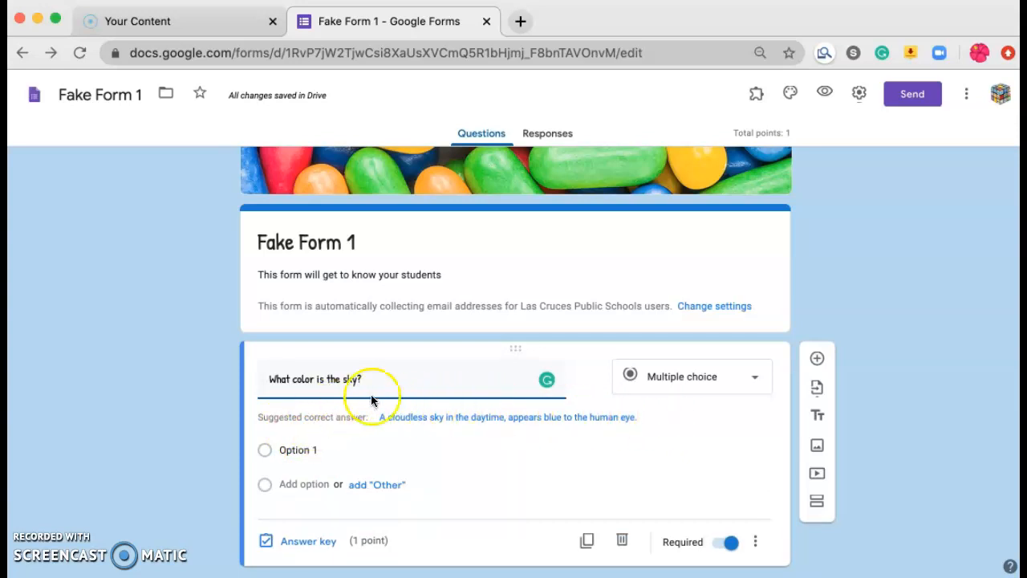
# Give the sky color question the answer options Blue, yellow and green.
pyautogui.click(296, 447)
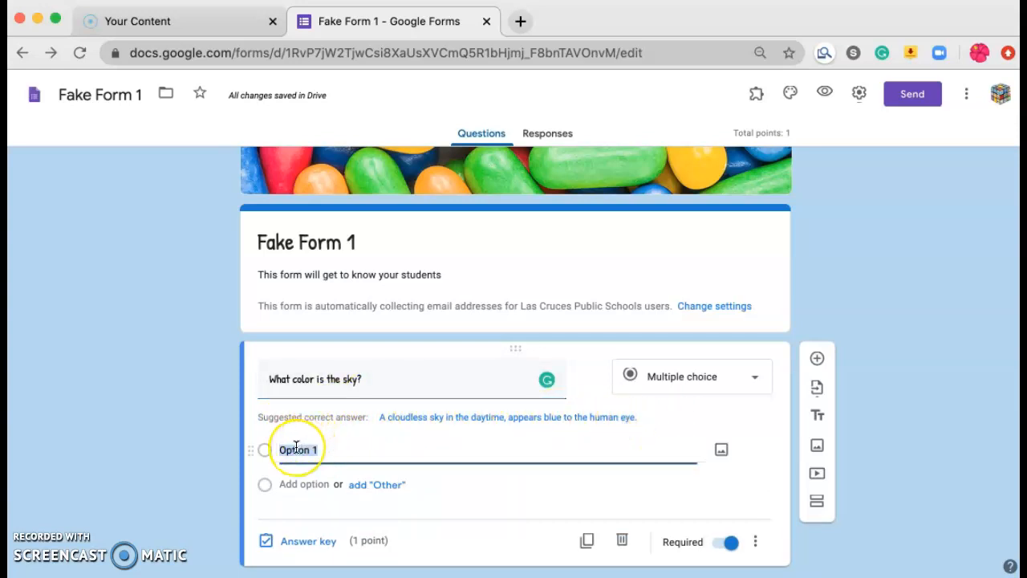
pyautogui.click(287, 485)
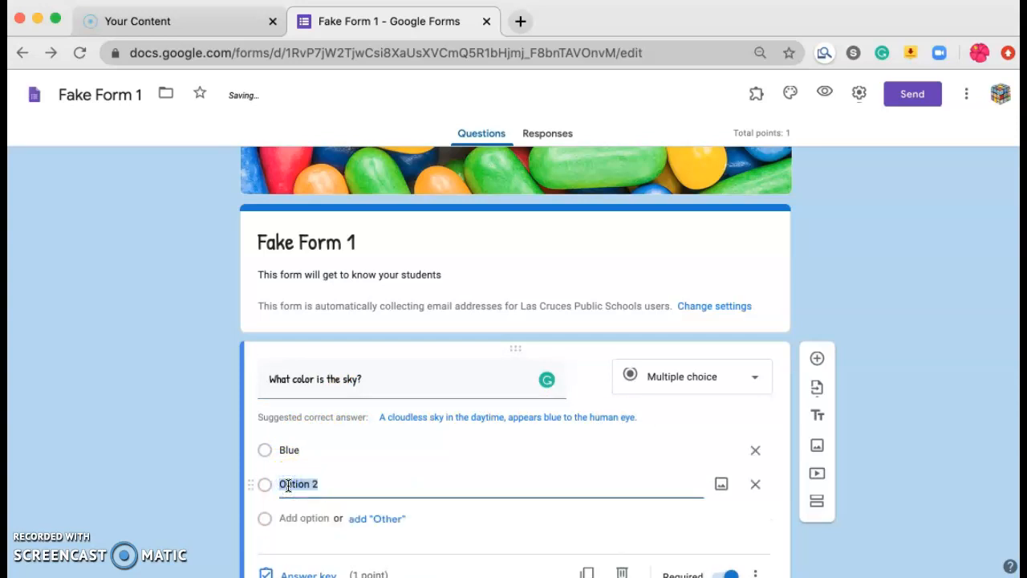
pyautogui.write('yellow')
pyautogui.click(287, 516)
pyautogui.write('green')
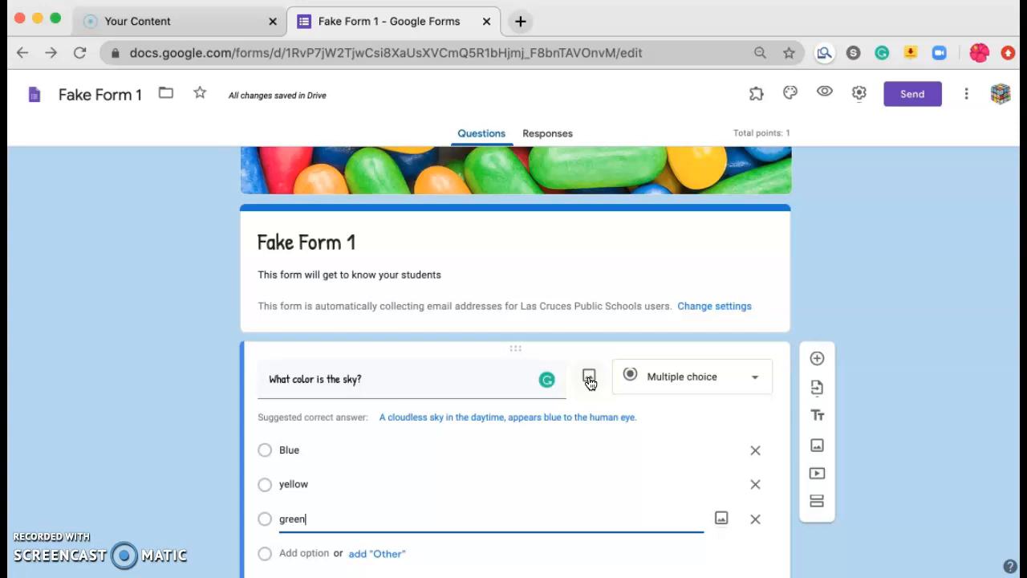
# Search Google images for "sky" and insert the first blue cloudy sky picture into the question.
pyautogui.scroll(-1, 591, 384)
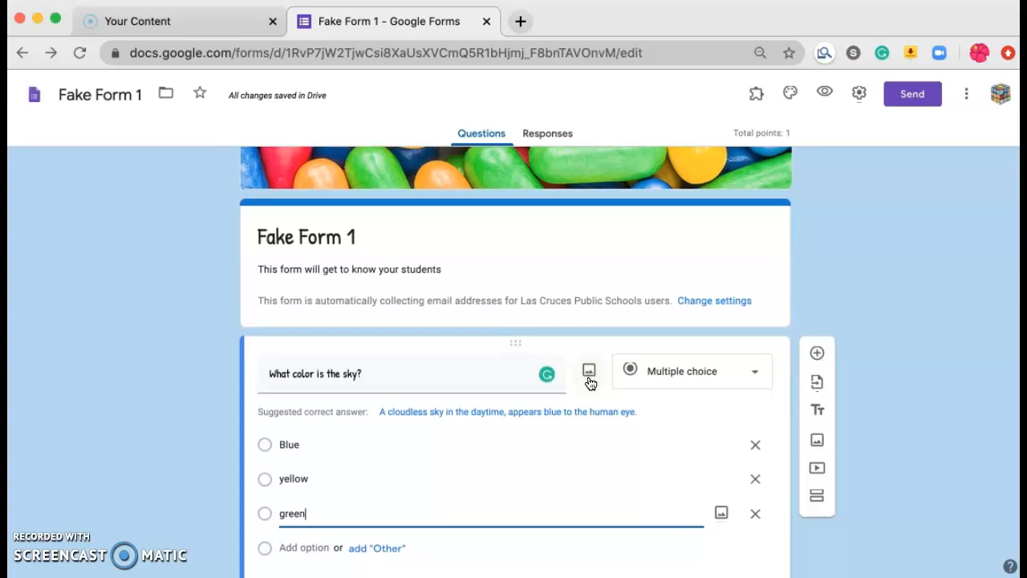
pyautogui.click(590, 374)
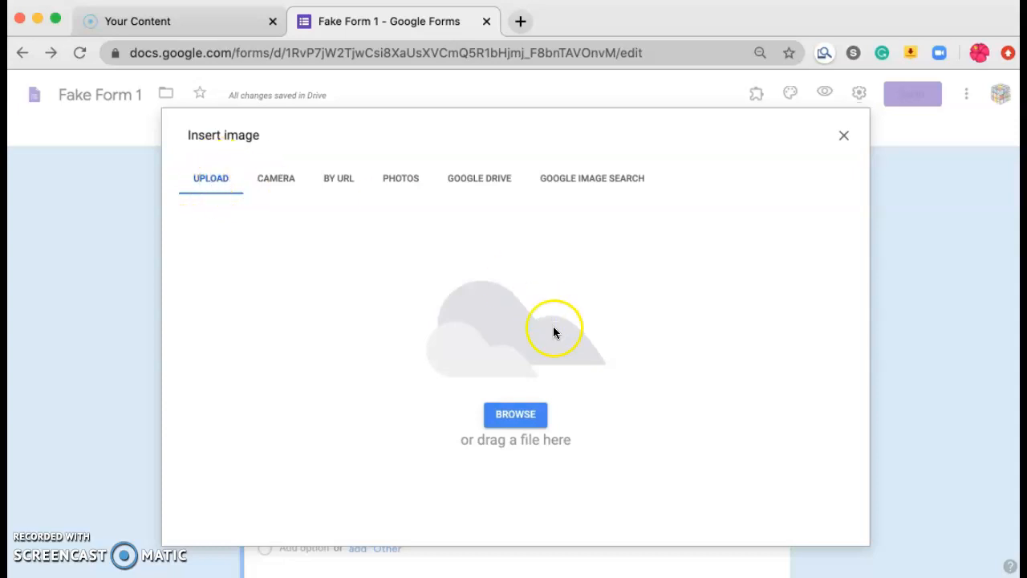
pyautogui.click(608, 180)
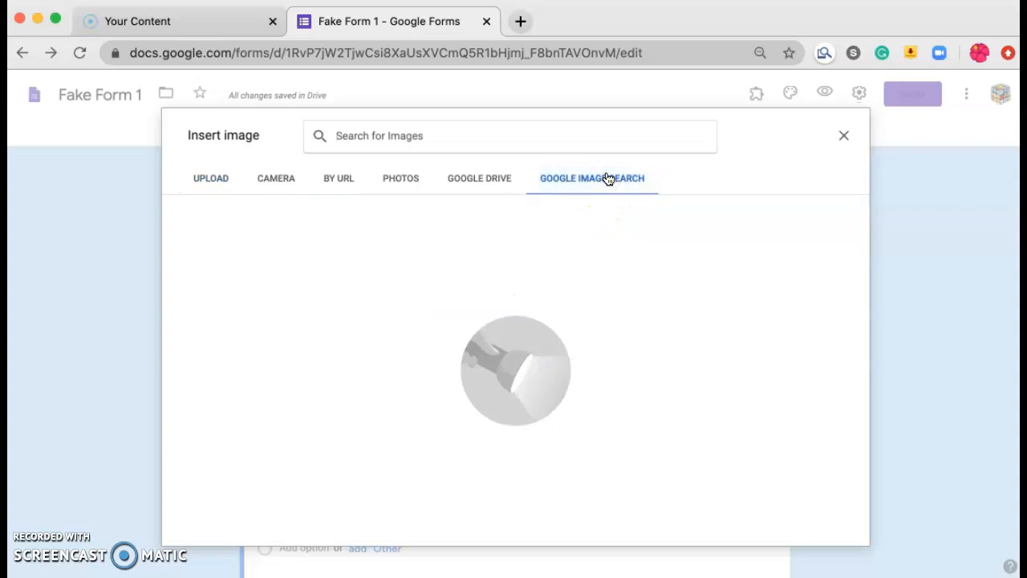
pyautogui.write('sky')
pyautogui.press('Return')
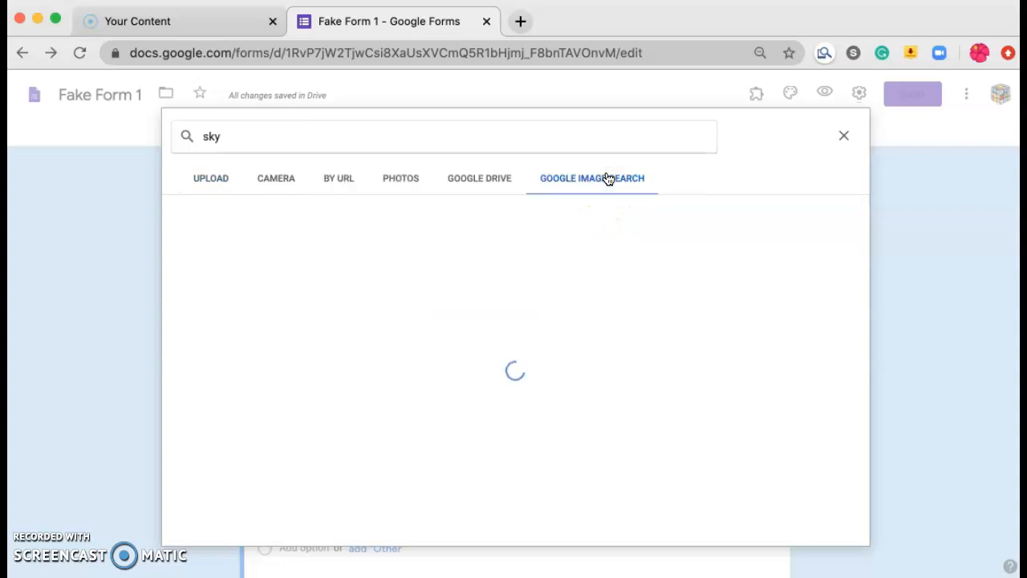
pyautogui.click(256, 252)
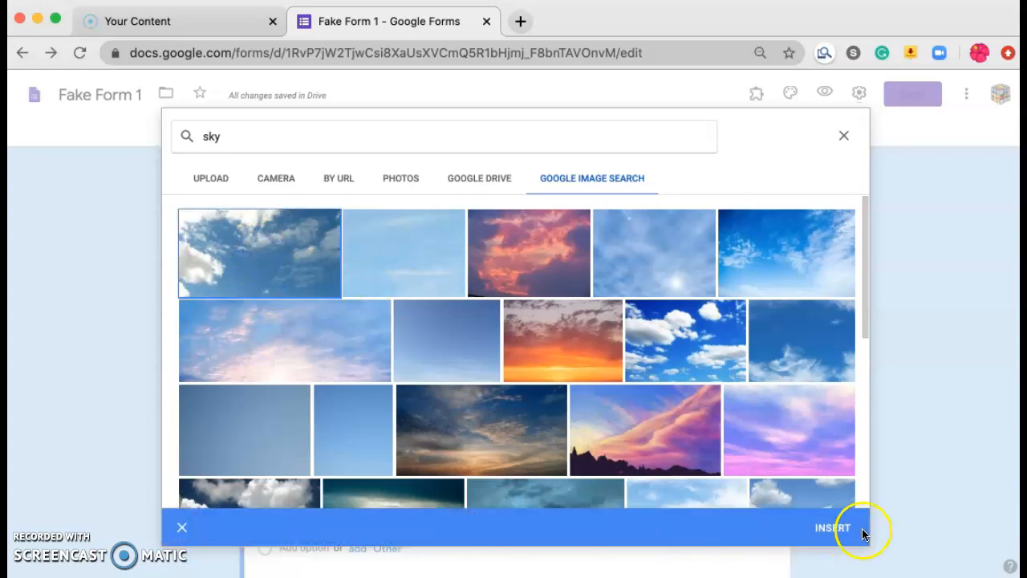
pyautogui.click(838, 531)
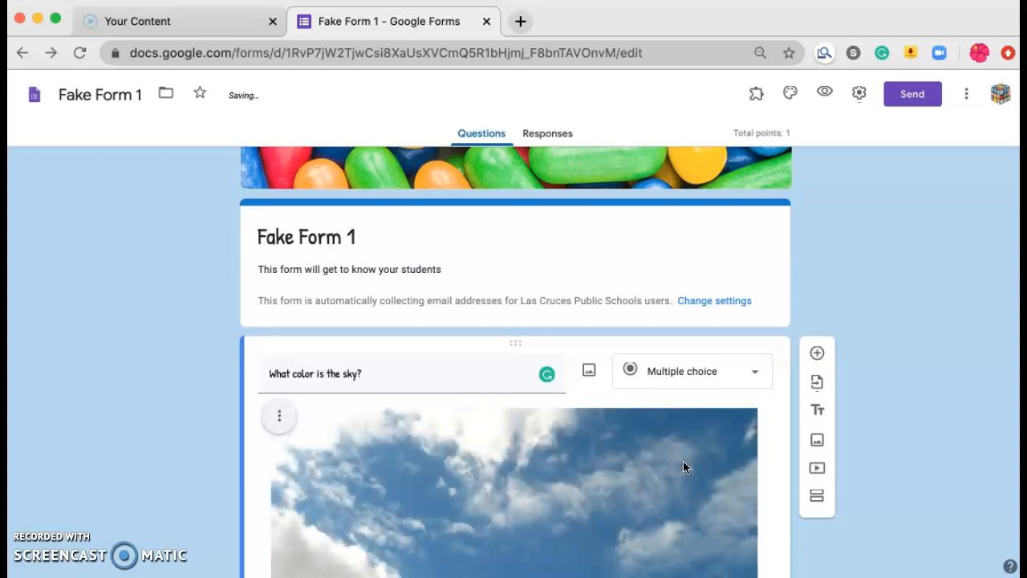
# Shrink the sky image in the question proportionally to a little less than half its width.
pyautogui.scroll(-3, 686, 468)
pyautogui.click(649, 443)
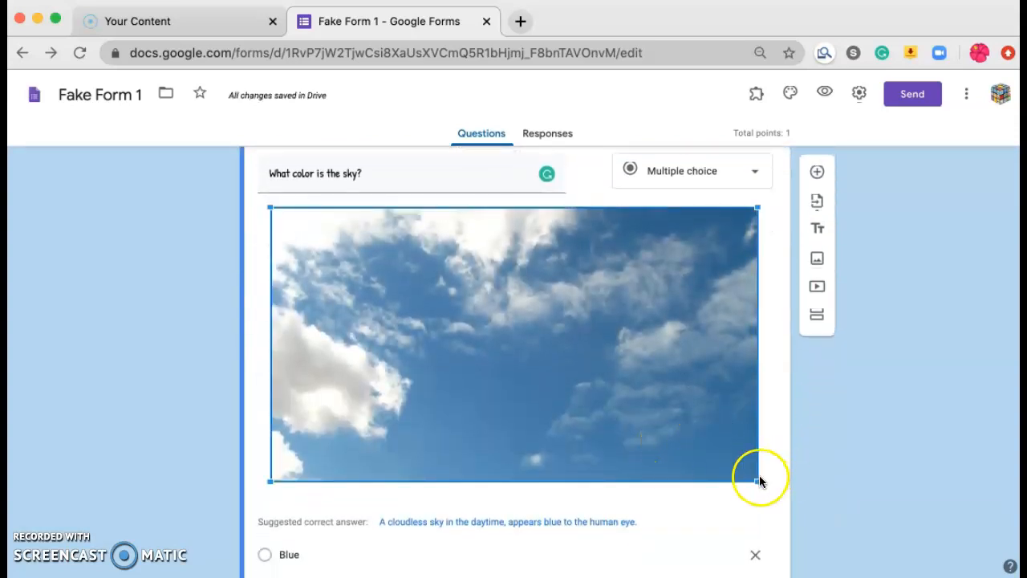
pyautogui.moveTo(756, 479); pyautogui.dragTo(480, 325)
# Search Google images for "blue" and add the solid blue circle picture to the Blue answer option.
pyautogui.scroll(-2, 637, 406)
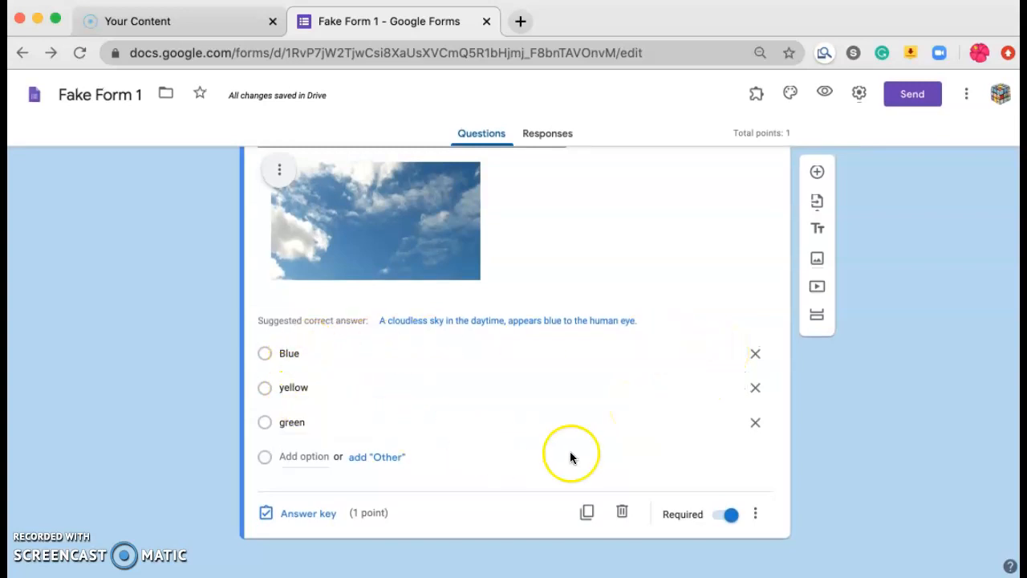
pyautogui.click(722, 352)
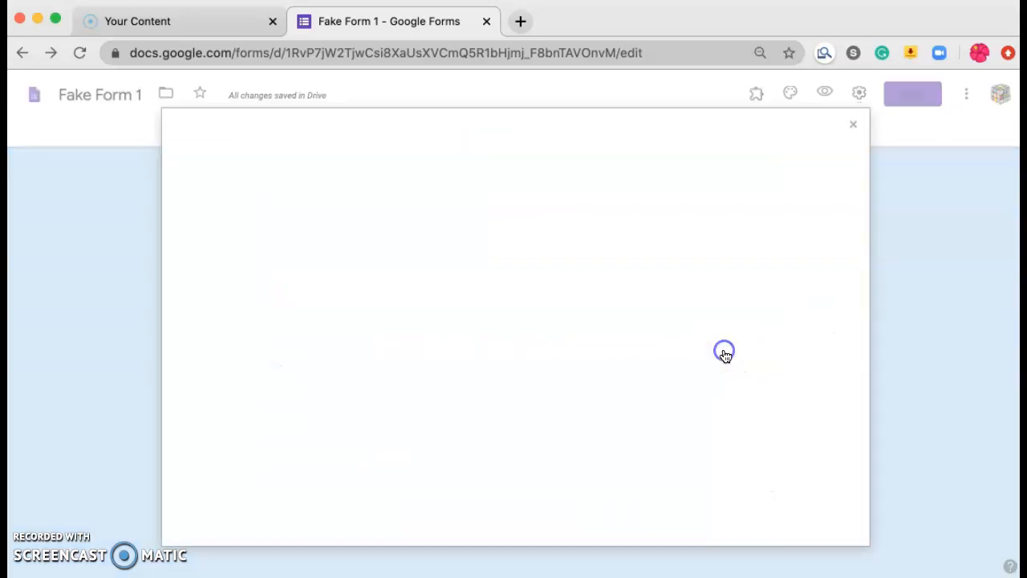
pyautogui.click(593, 187)
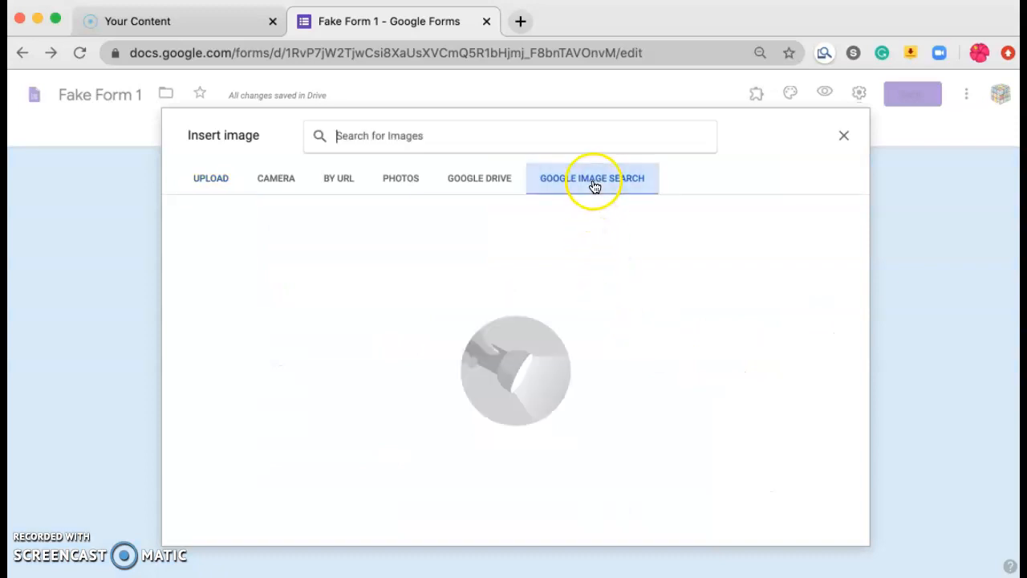
pyautogui.write('blye')
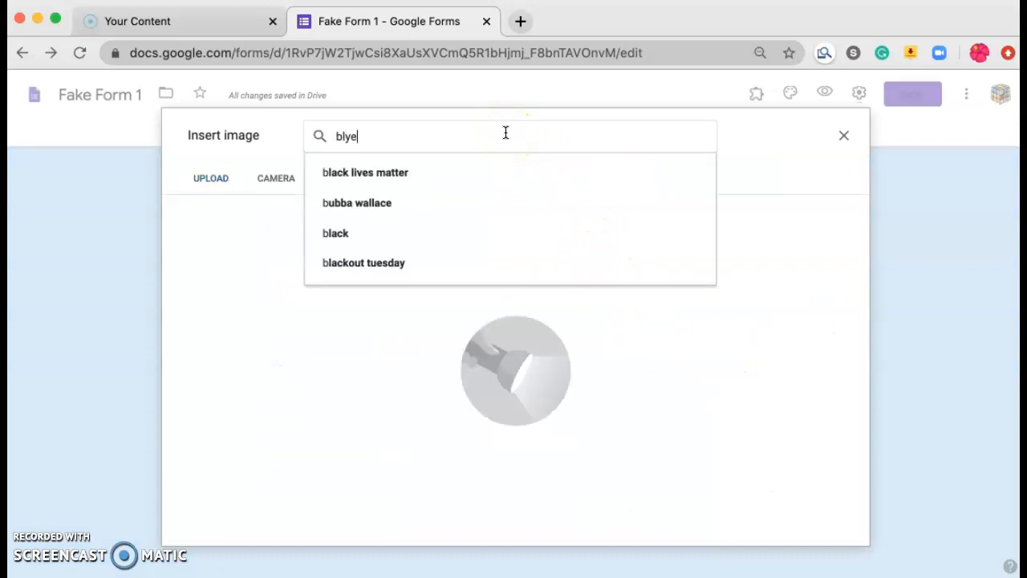
pyautogui.press('BackSpace')
pyautogui.press('BackSpace')
pyautogui.write('ue')
pyautogui.press('Return')
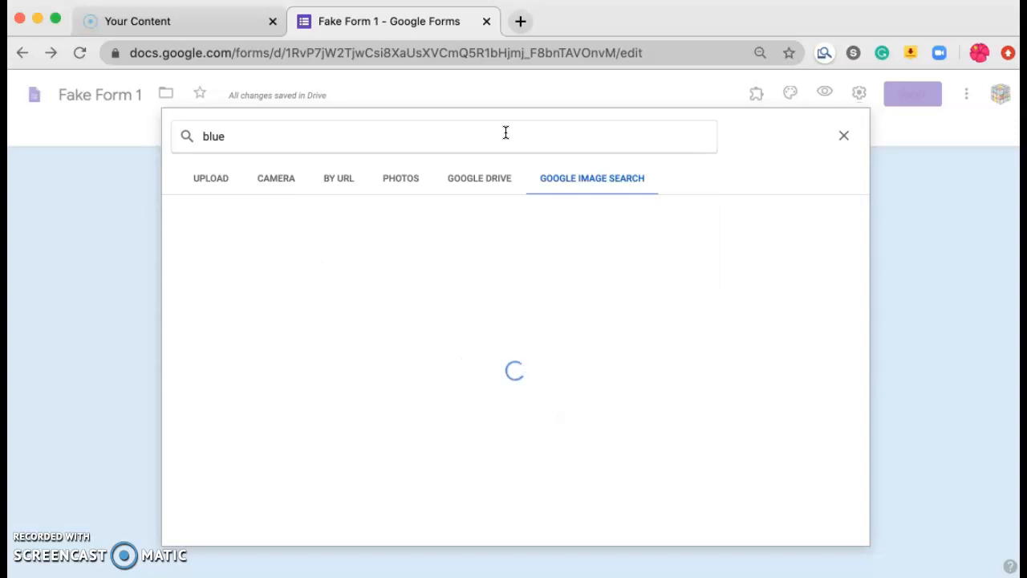
pyautogui.click(544, 277)
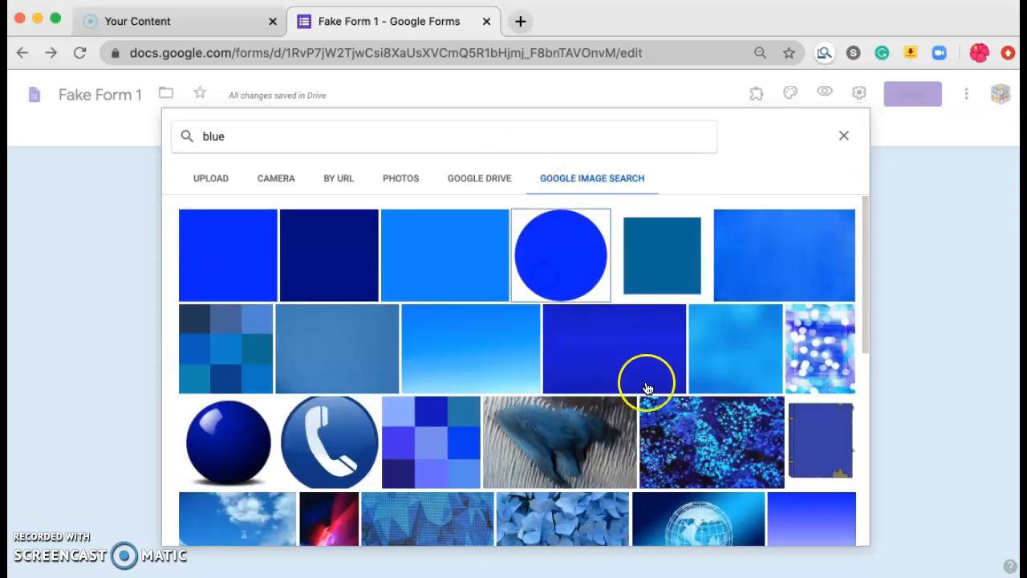
pyautogui.click(831, 525)
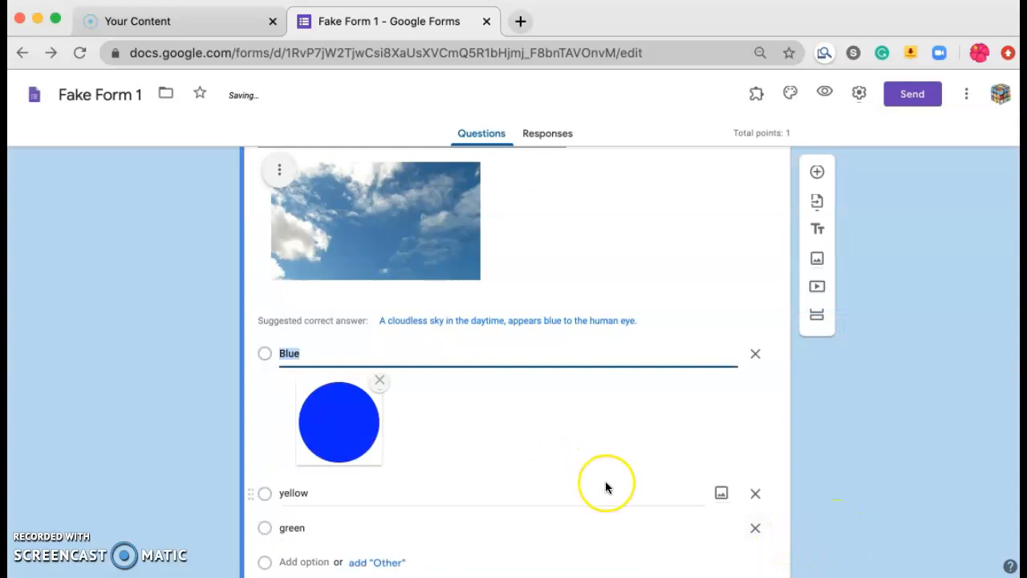
# Examine the sky question's layout and the additional options offered for it.
pyautogui.scroll(-3, 606, 487)
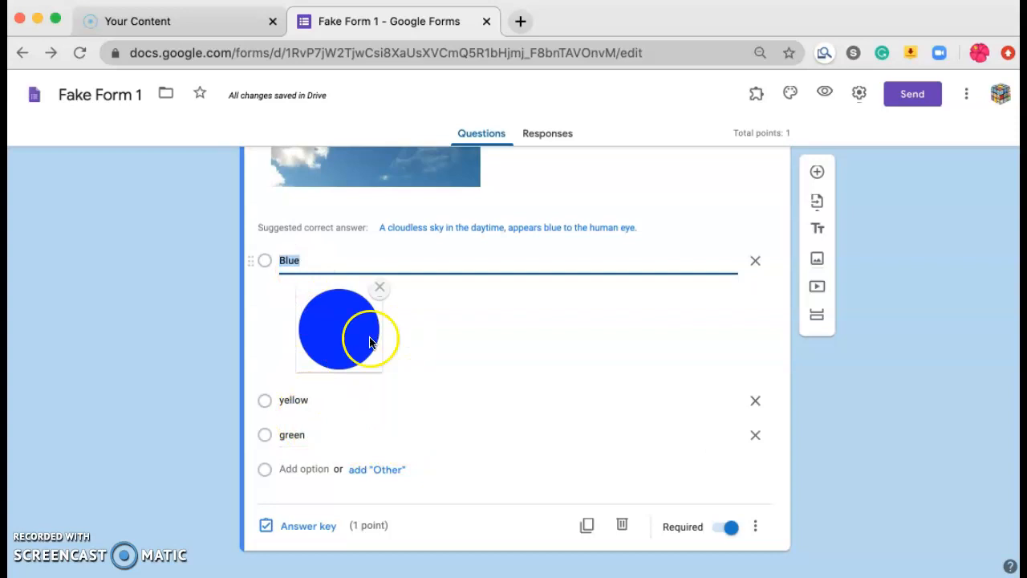
pyautogui.scroll(3, 326, 408)
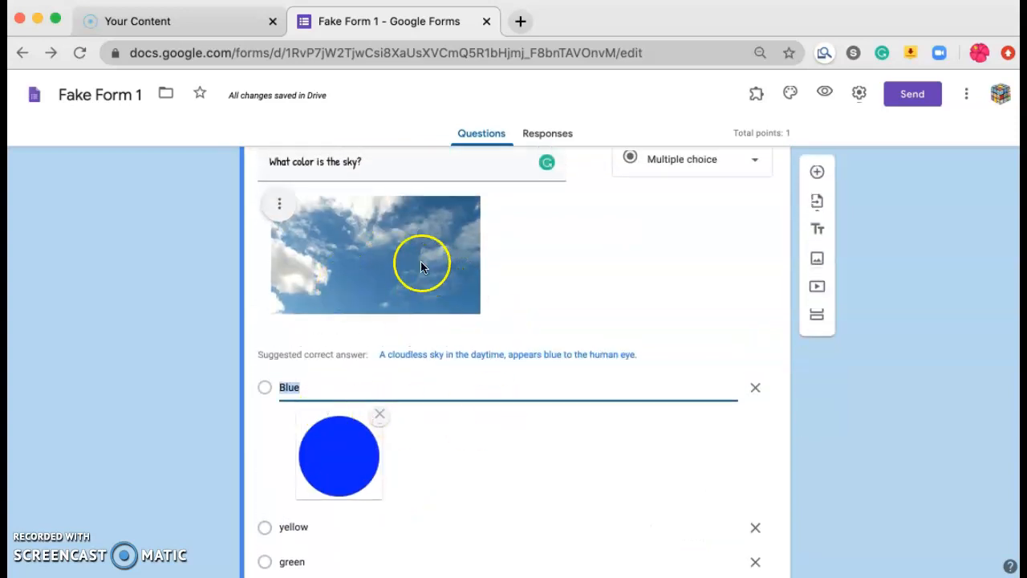
pyautogui.scroll(-3, 523, 378)
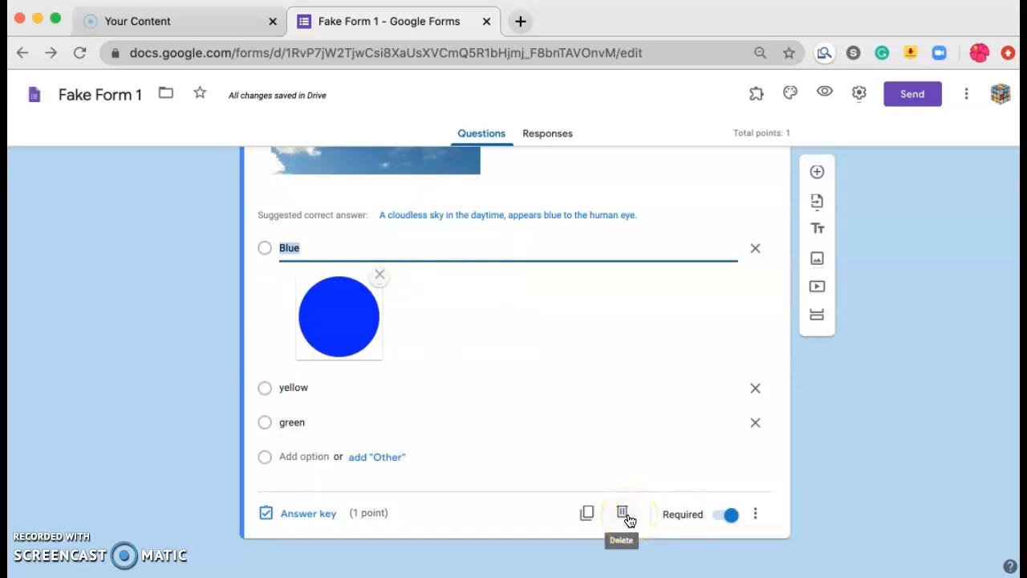
pyautogui.click(756, 517)
pyautogui.click(795, 486)
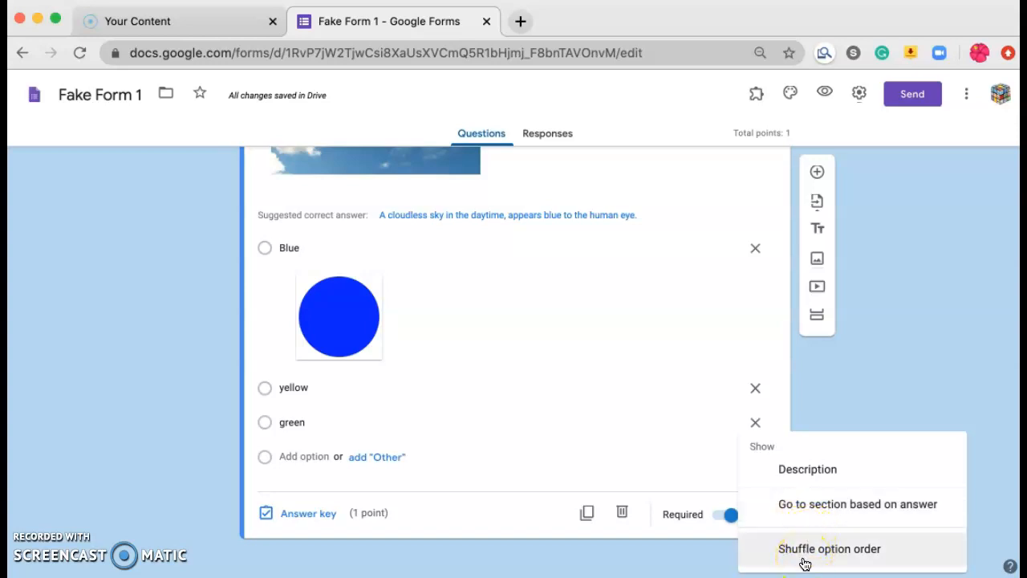
pyautogui.click(317, 520)
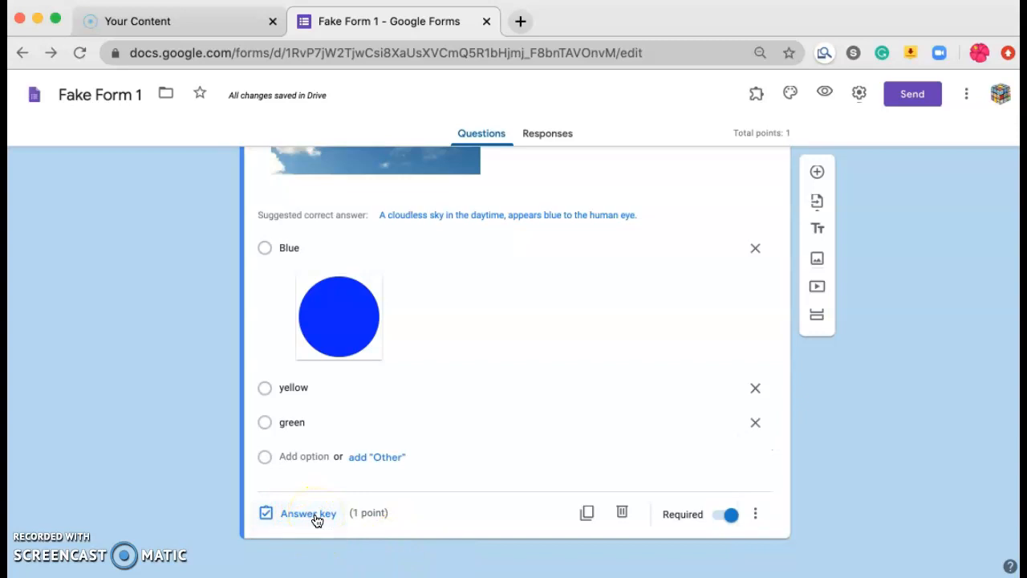
# Open the sky question's answer key and enter the incorrect-answer feedback "please study review website and video".
pyautogui.click(317, 521)
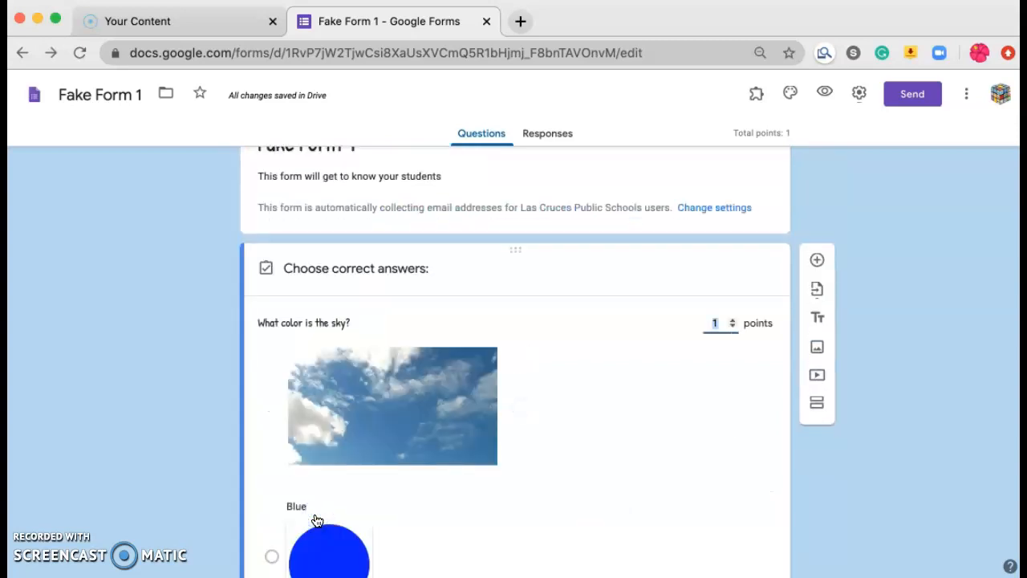
pyautogui.scroll(-2, 616, 436)
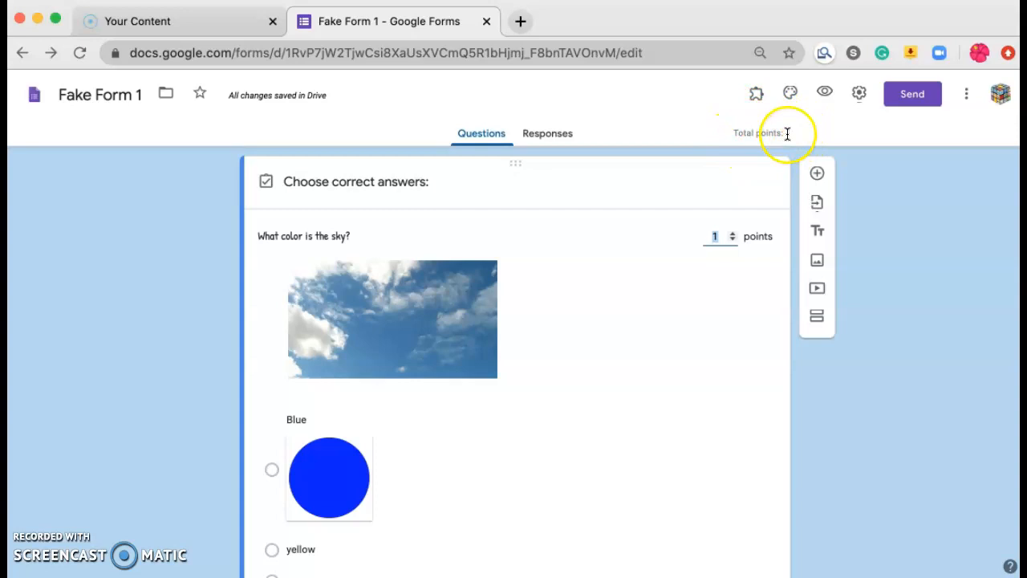
pyautogui.scroll(-3, 684, 340)
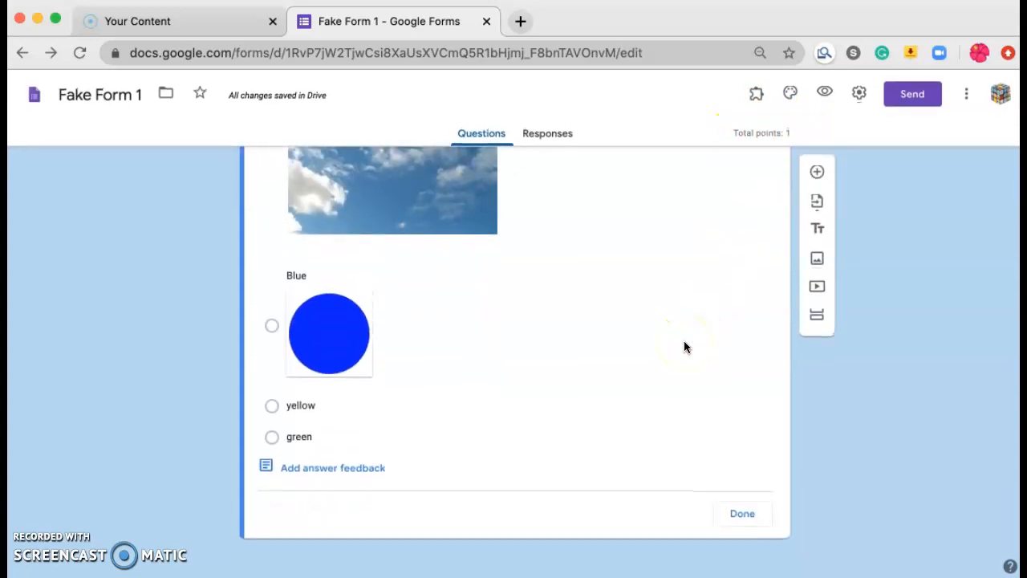
pyautogui.click(354, 472)
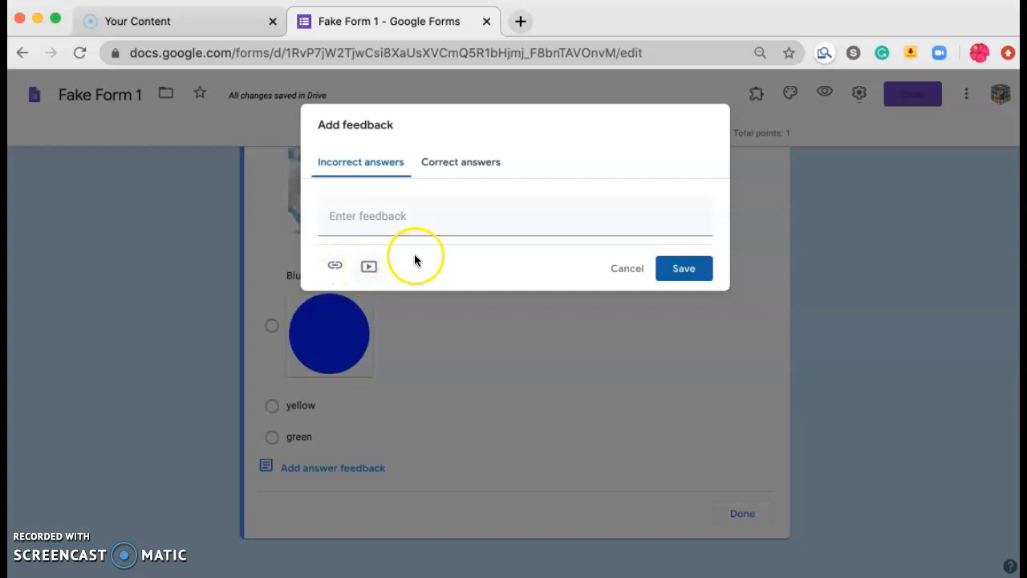
pyautogui.click(349, 226)
pyautogui.write('please study review website and video')
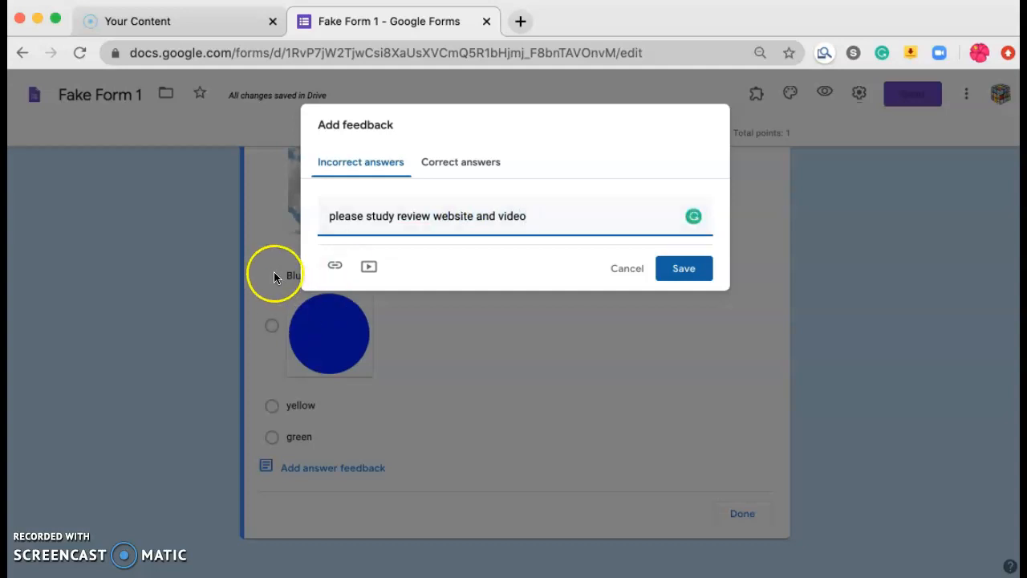
# Start a link in the feedback, search the web for "what color is the sky" in a new tab and open the Universe Today article.
pyautogui.click(335, 265)
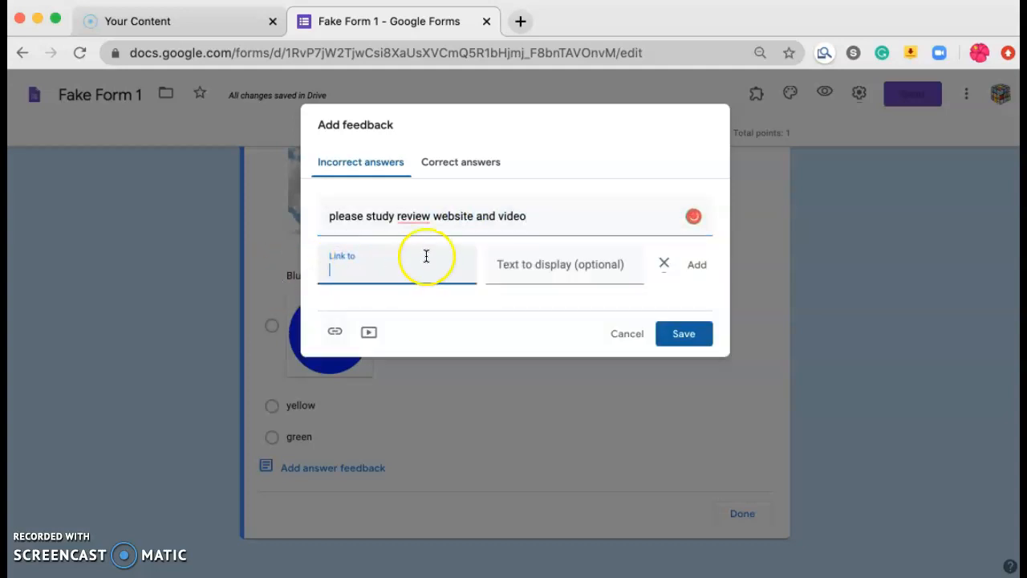
pyautogui.click(522, 23)
pyautogui.write('what color isth')
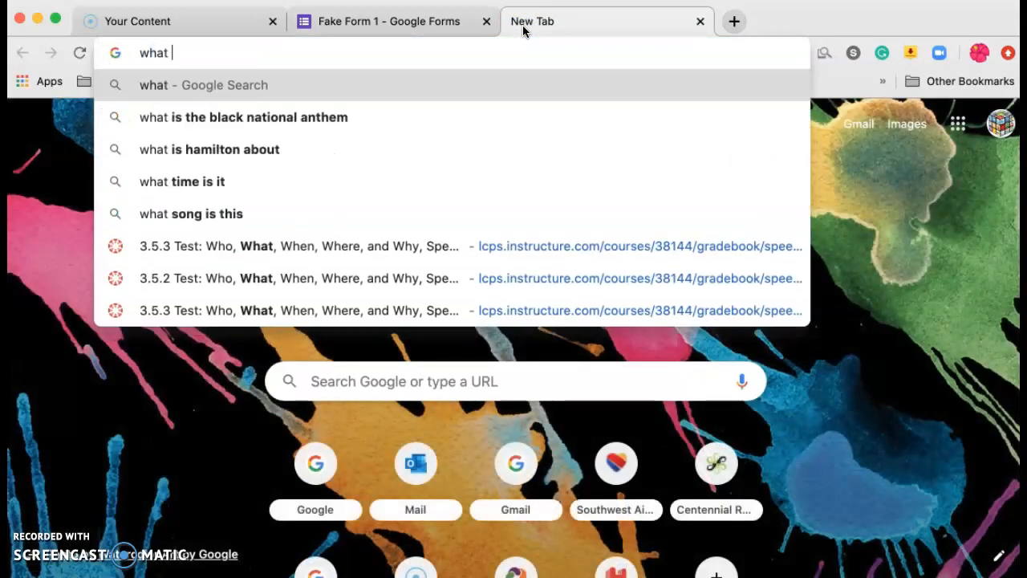
pyautogui.press('BackSpace')
pyautogui.press('BackSpace')
pyautogui.write('the sky')
pyautogui.press('Return')
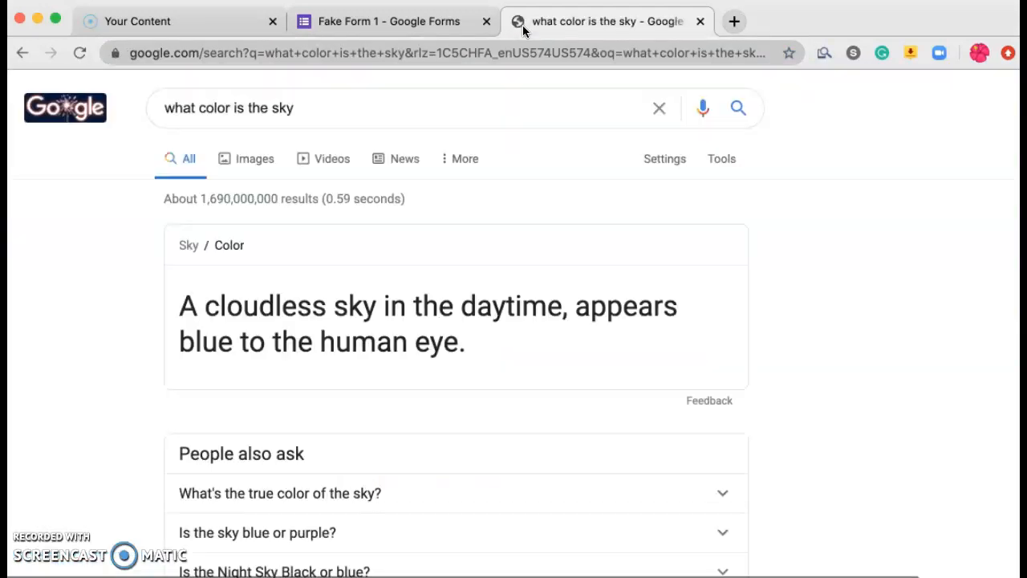
pyautogui.scroll(-3, 345, 434)
pyautogui.scroll(-3, 344, 430)
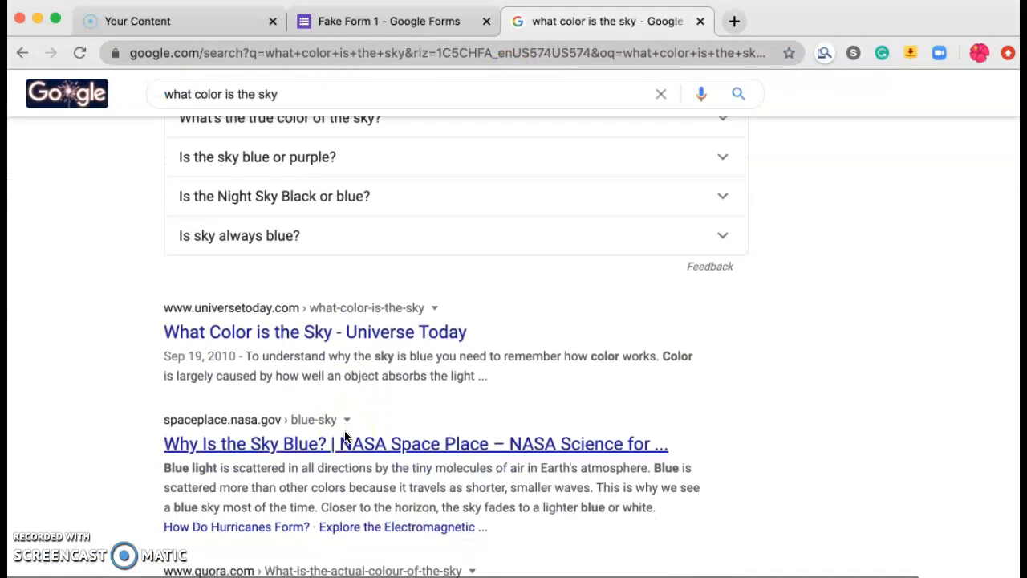
pyautogui.click(319, 331)
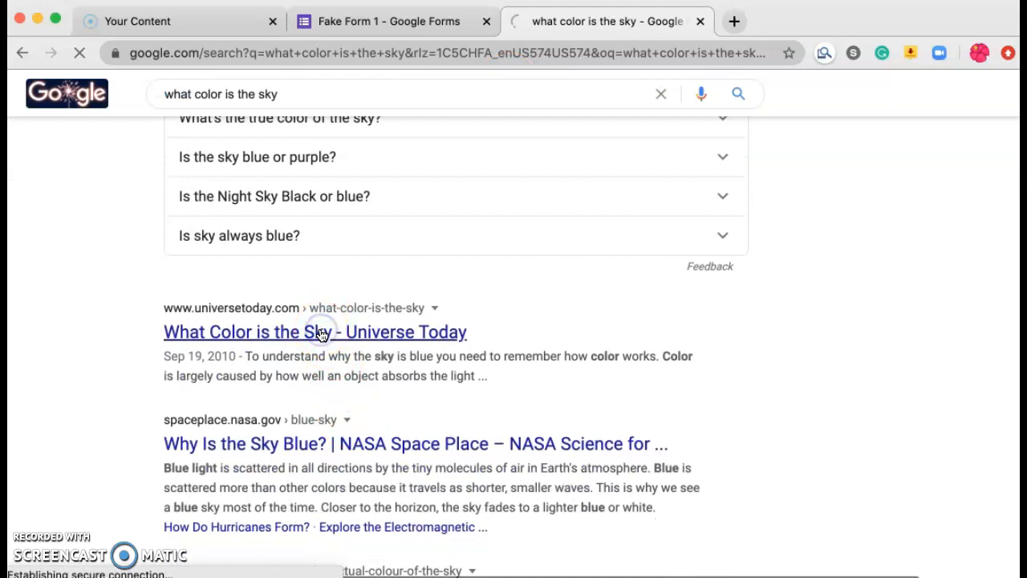
# Copy the article's URL into the incorrect-answer feedback link and set its display text to "Study about the sky".
pyautogui.click(430, 55)
pyautogui.press('super+c')
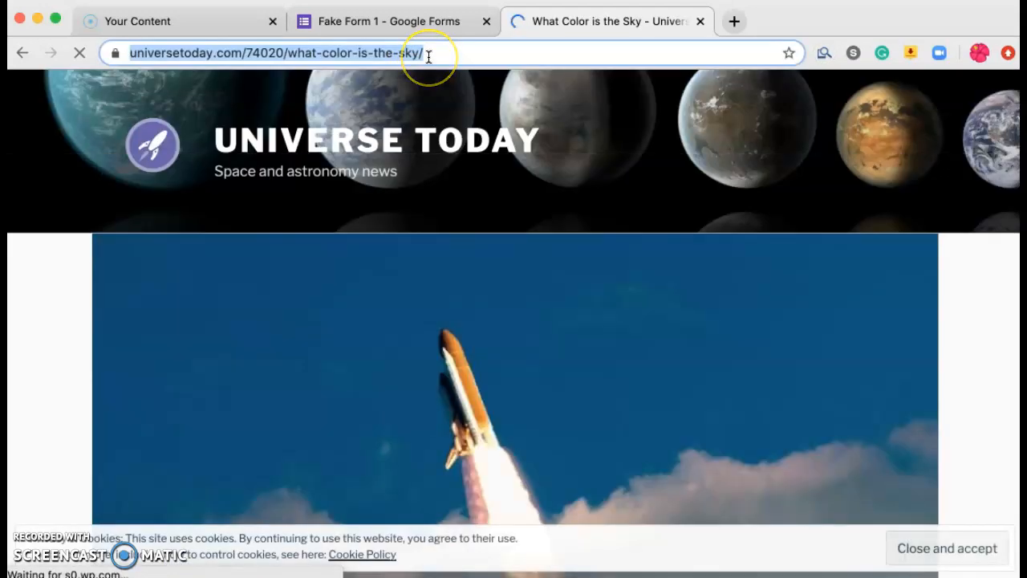
pyautogui.click(413, 24)
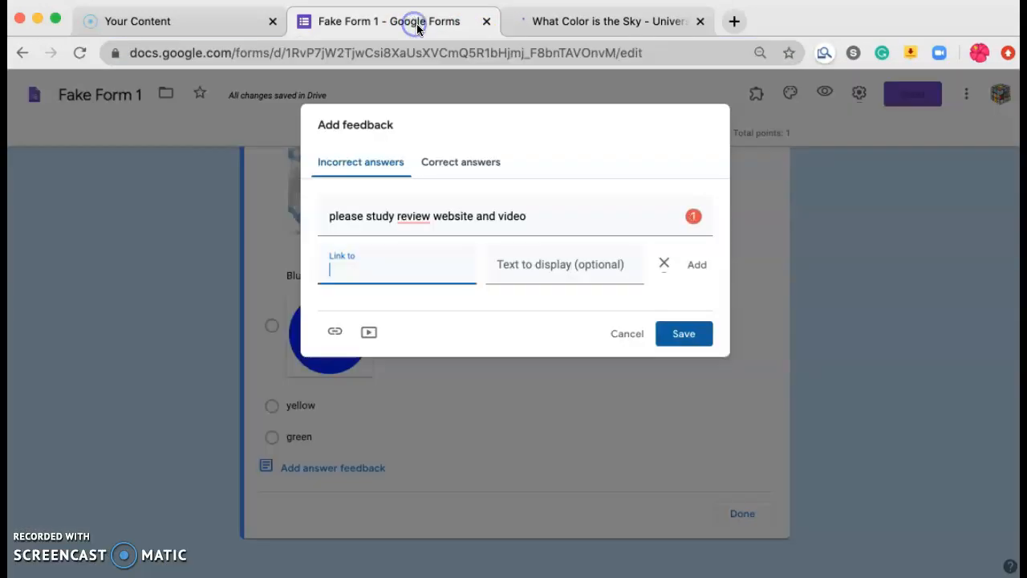
pyautogui.press('super+v')
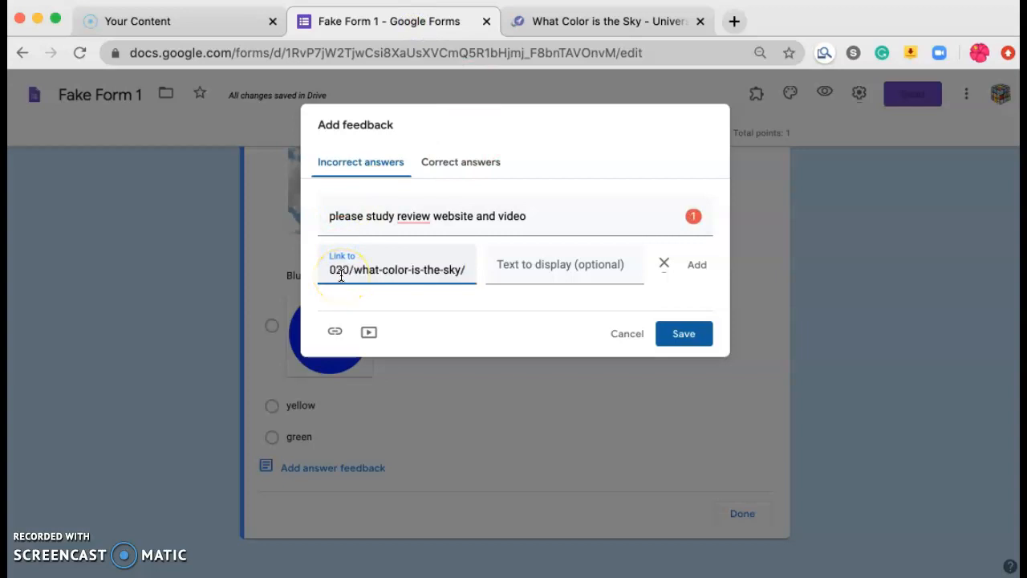
pyautogui.click(523, 269)
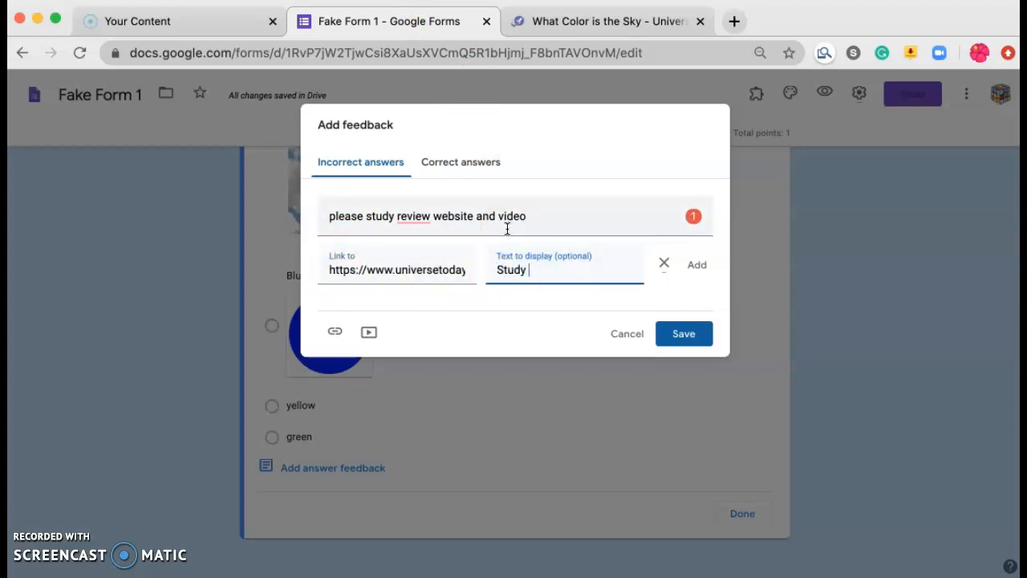
pyautogui.click(518, 303)
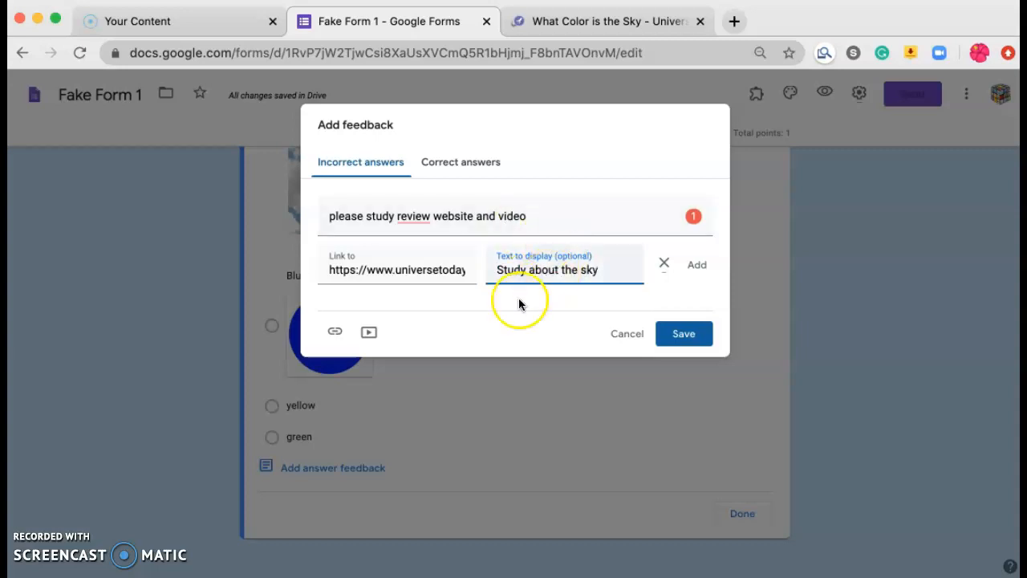
# Search YouTube for "primary colors" and attach the video "Sesame Street: OK Go - Three Primary Colors" to the incorrect-answer feedback.
pyautogui.click(368, 332)
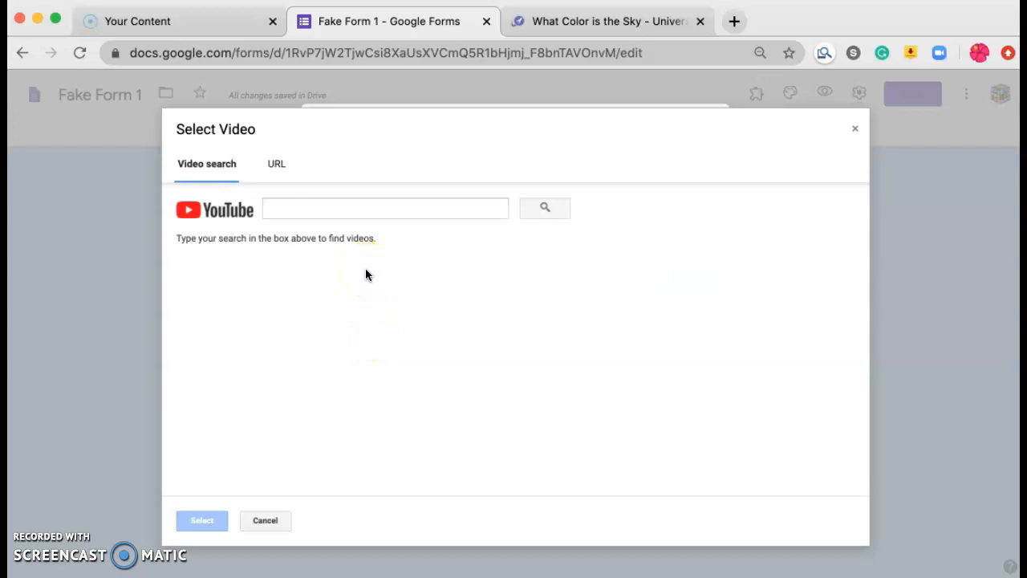
pyautogui.click(333, 209)
pyautogui.write('primary')
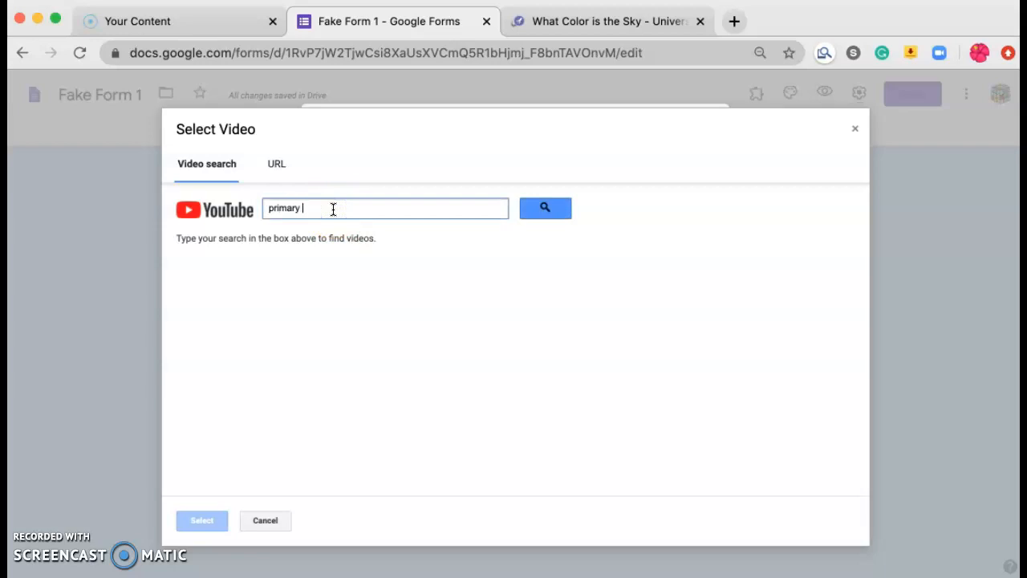
pyautogui.write(' colors')
pyautogui.press('Return')
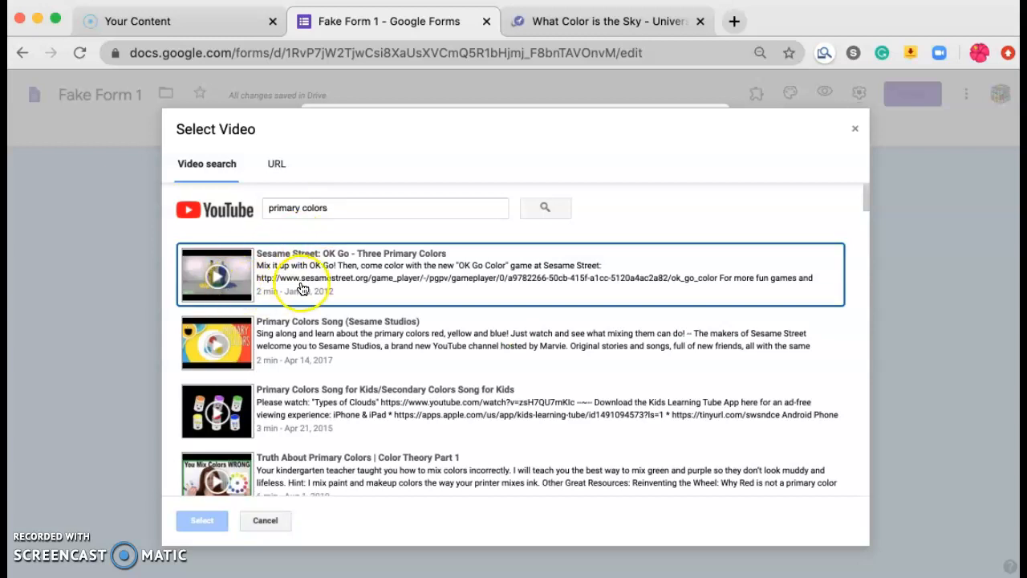
pyautogui.click(303, 287)
pyautogui.click(203, 522)
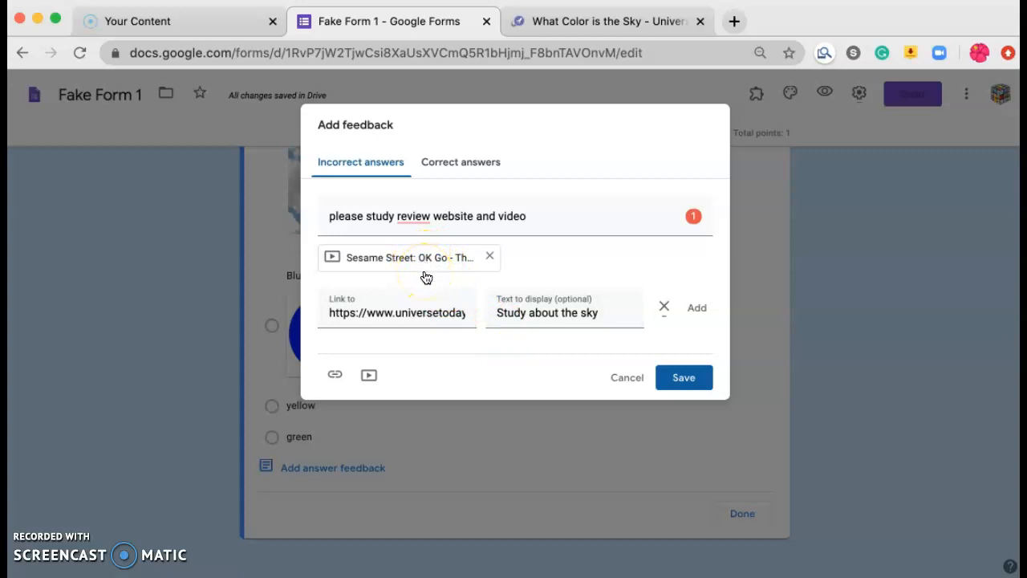
# Reword the incorrect-answer feedback to "please study the review website and video", and save with the correct-answer feedback "great job!!".
pyautogui.click(398, 216)
pyautogui.write('the')
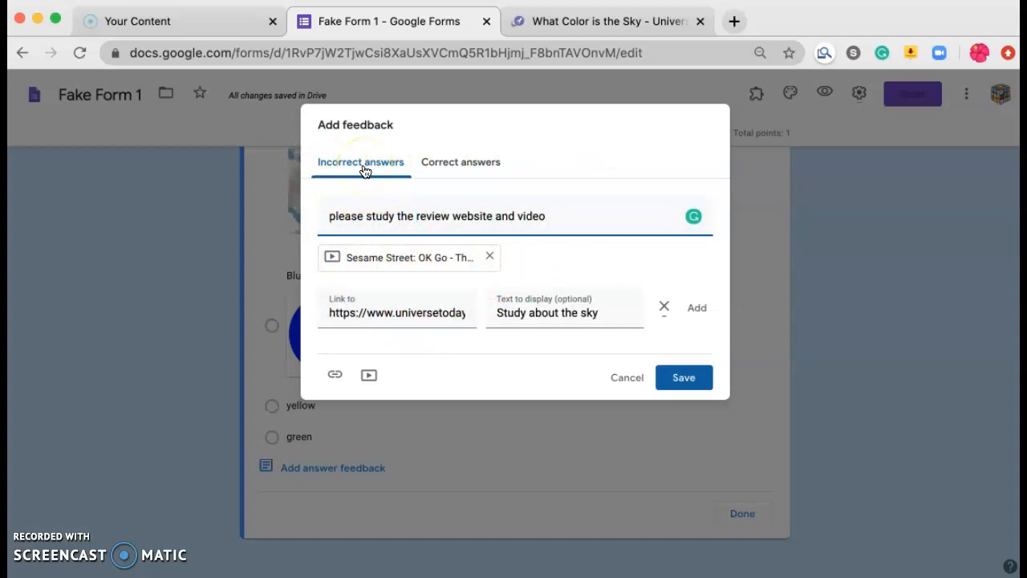
pyautogui.click(457, 162)
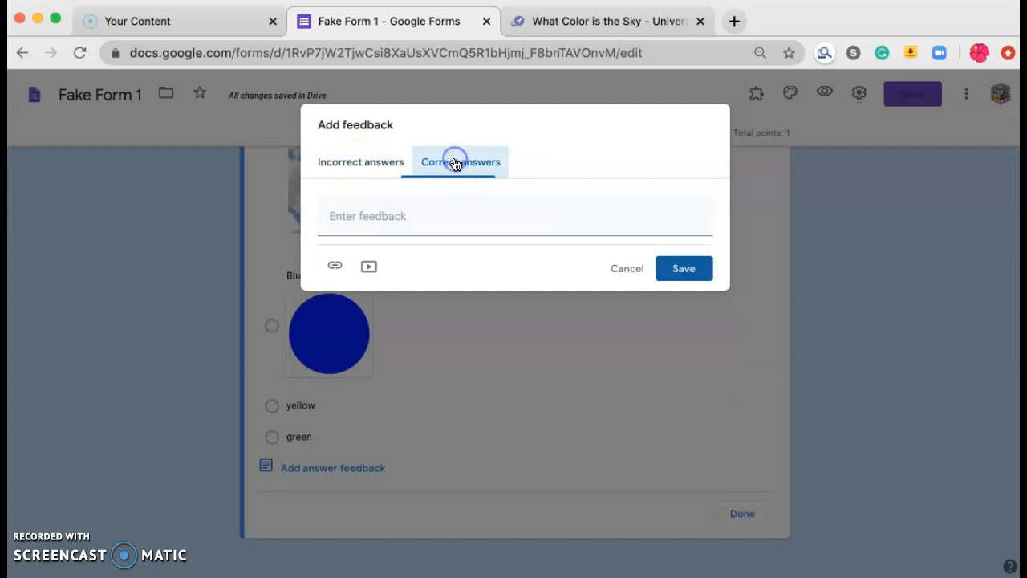
pyautogui.click(371, 227)
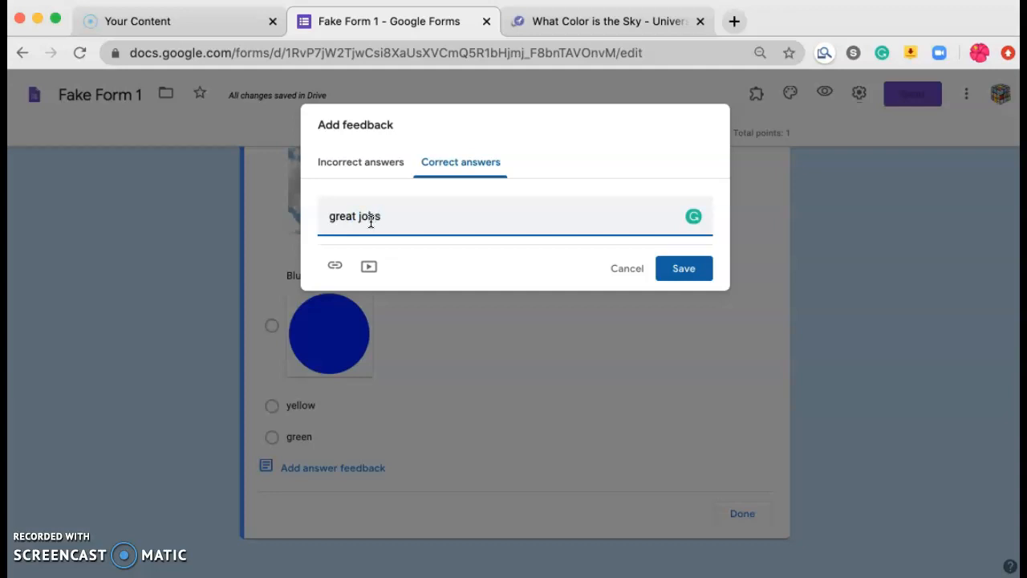
pyautogui.click(687, 271)
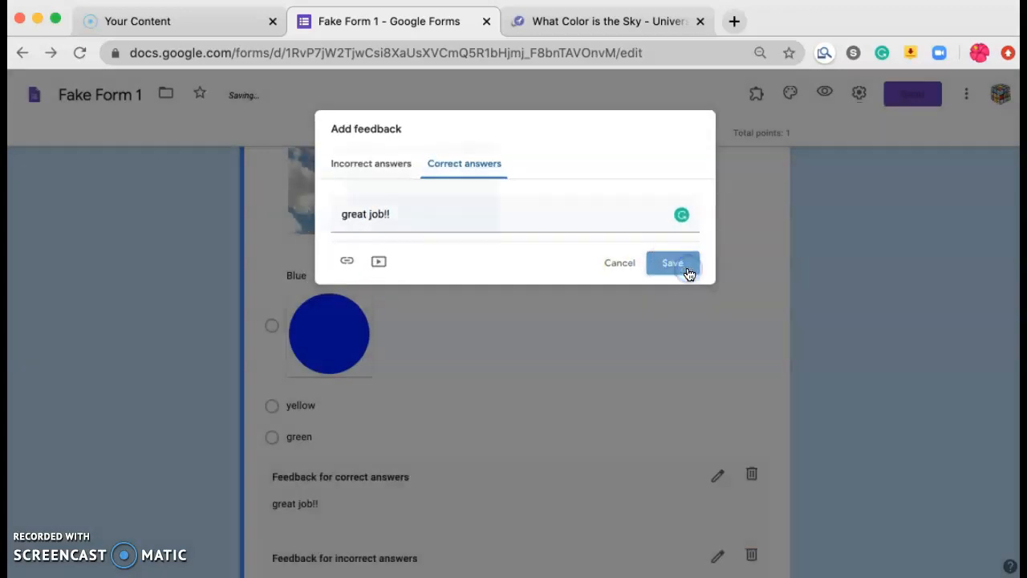
# Review the sky question's answer key, including its points, answer options, feedback for both outcomes and the incorrect-answer attachments.
pyautogui.scroll(-1, 684, 435)
pyautogui.scroll(3, 684, 435)
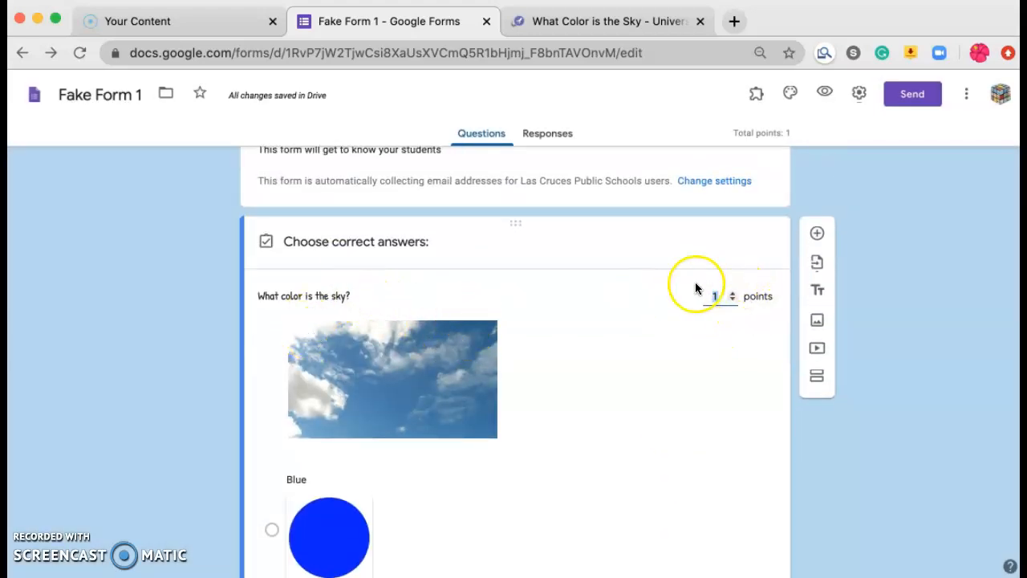
pyautogui.scroll(-2, 636, 413)
pyautogui.scroll(-4, 636, 413)
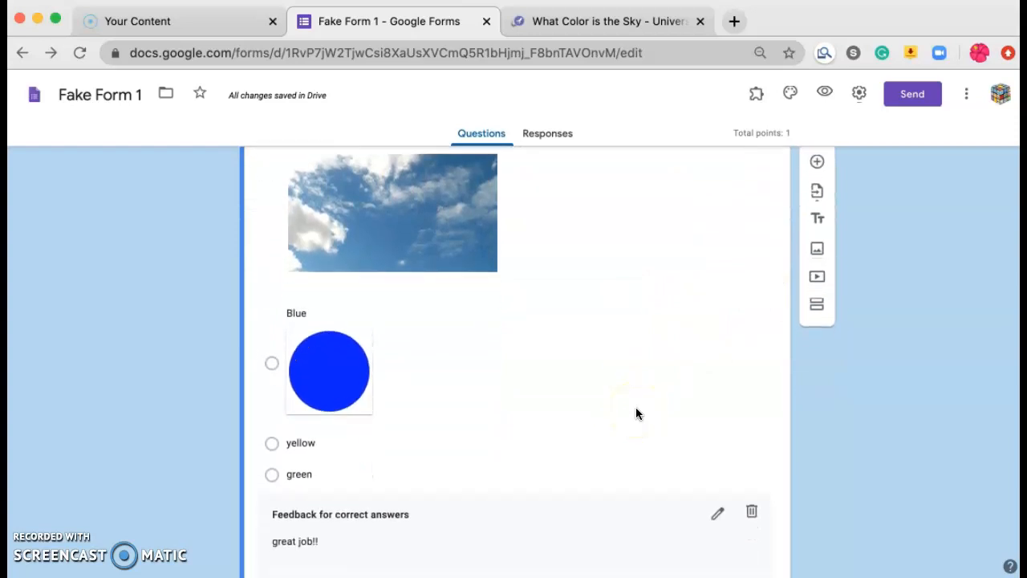
pyautogui.scroll(-2, 636, 407)
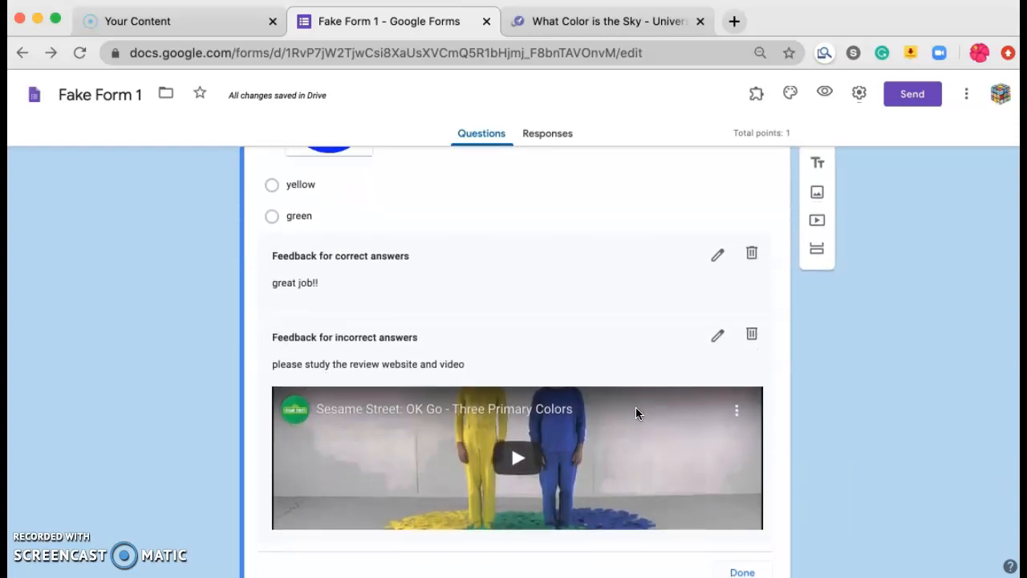
pyautogui.scroll(1, 636, 407)
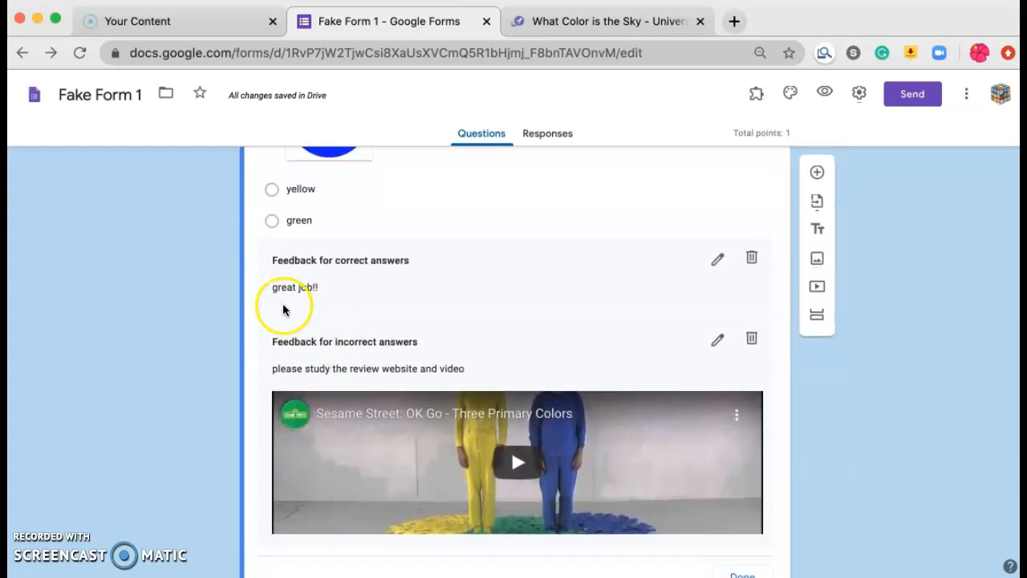
pyautogui.scroll(-1, 491, 464)
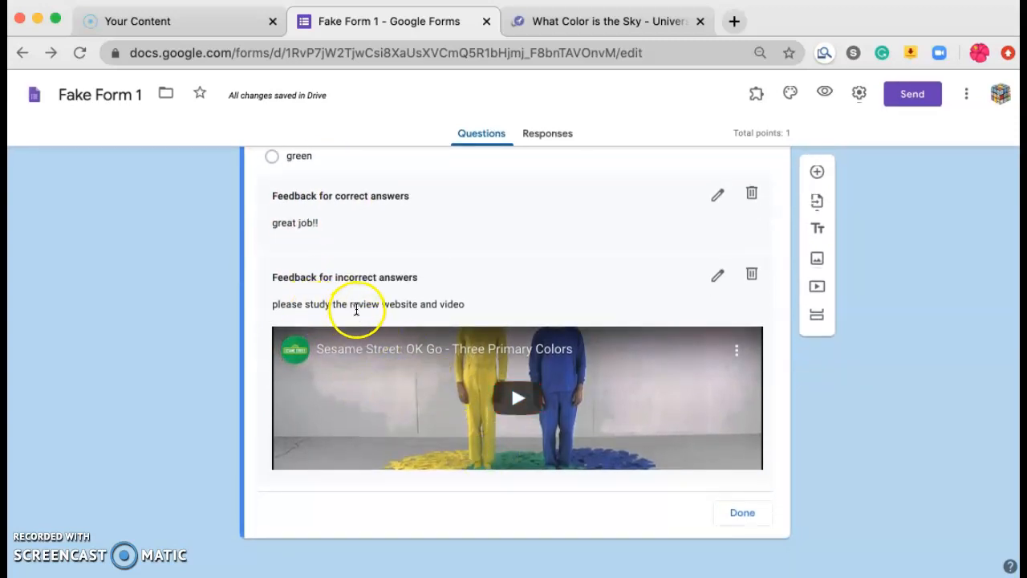
pyautogui.scroll(-1, 549, 417)
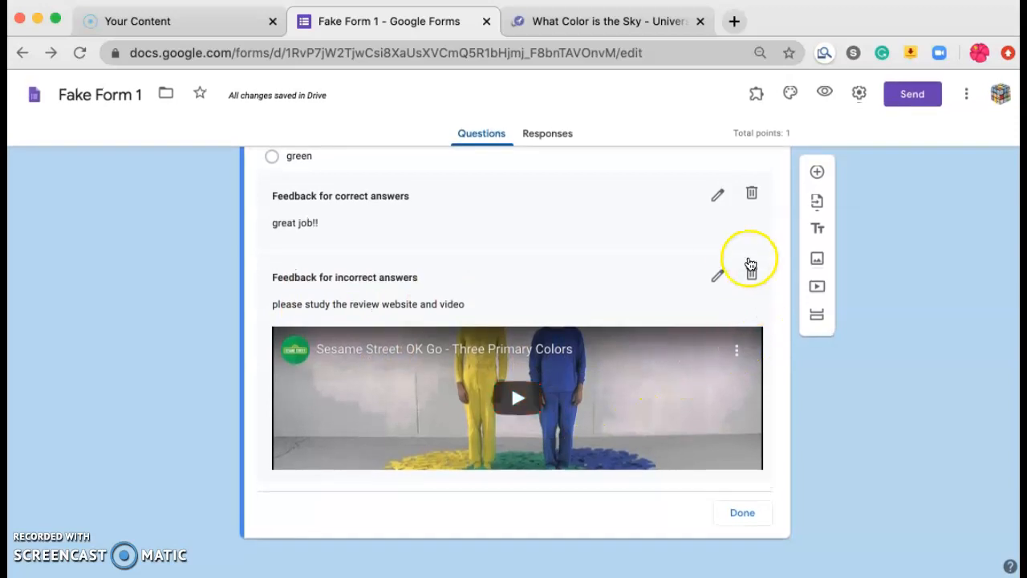
pyautogui.click(718, 273)
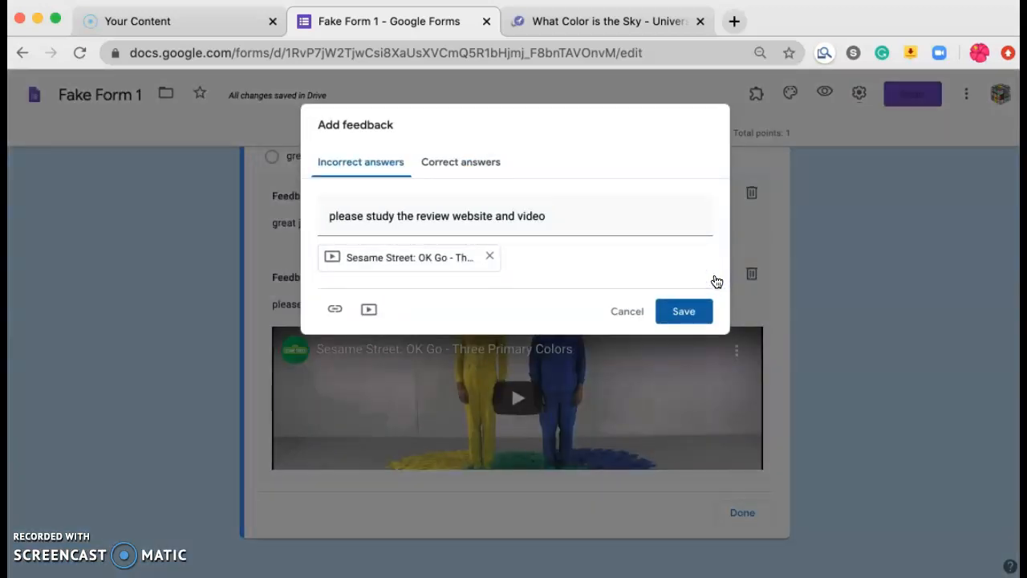
pyautogui.click(682, 311)
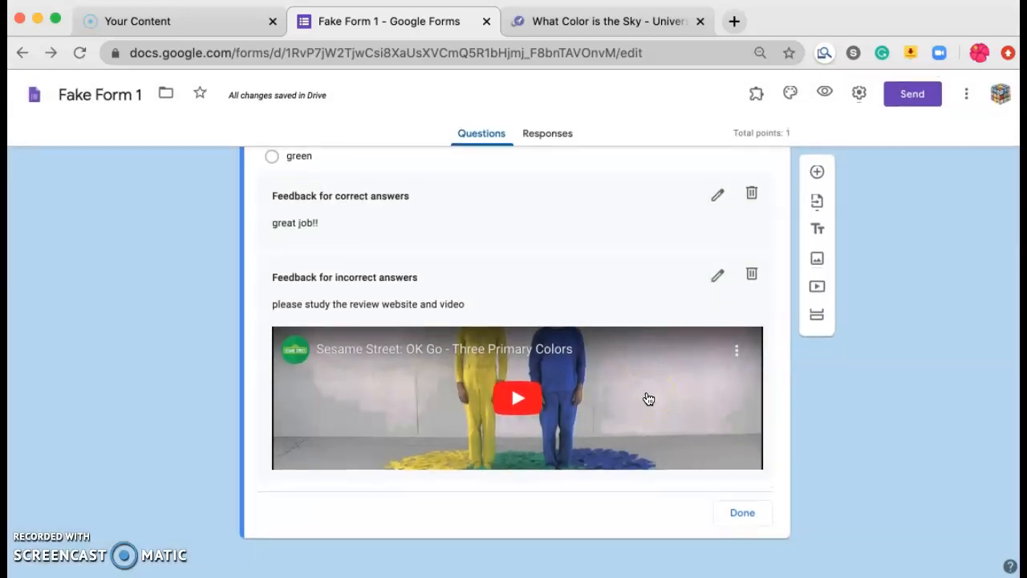
# Add the Universe Today article's URL, universetoday.com/74020/what-color-is-the-sky/, as a link in the incorrect-answer feedback, save it and finish the answer key.
pyautogui.click(716, 277)
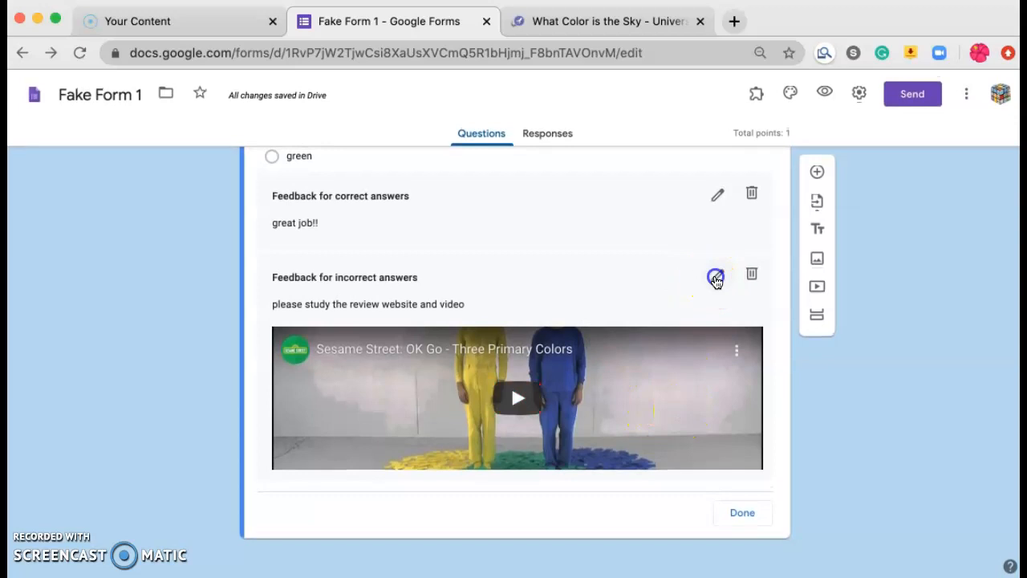
pyautogui.click(335, 309)
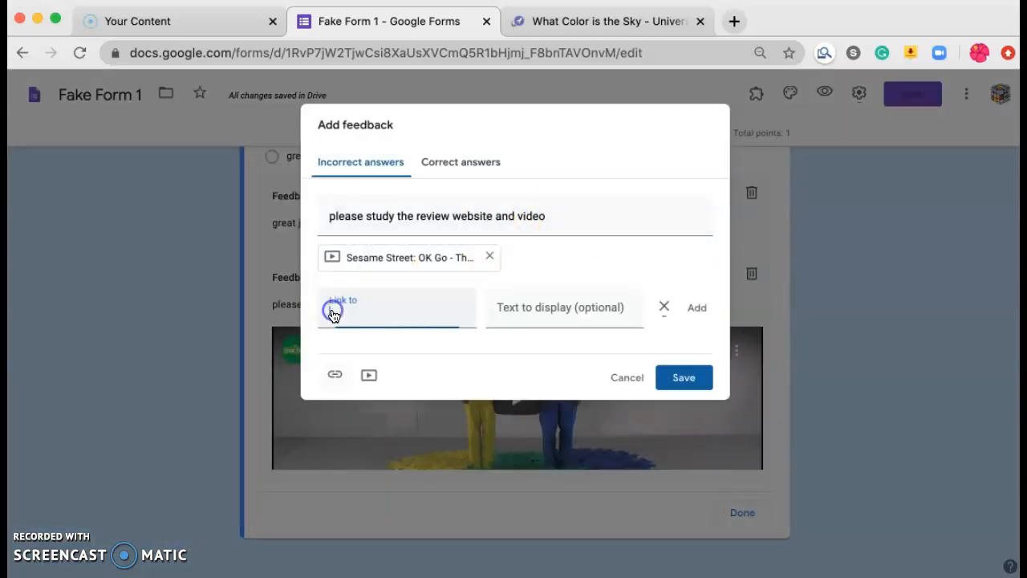
pyautogui.click(608, 20)
pyautogui.click(434, 55)
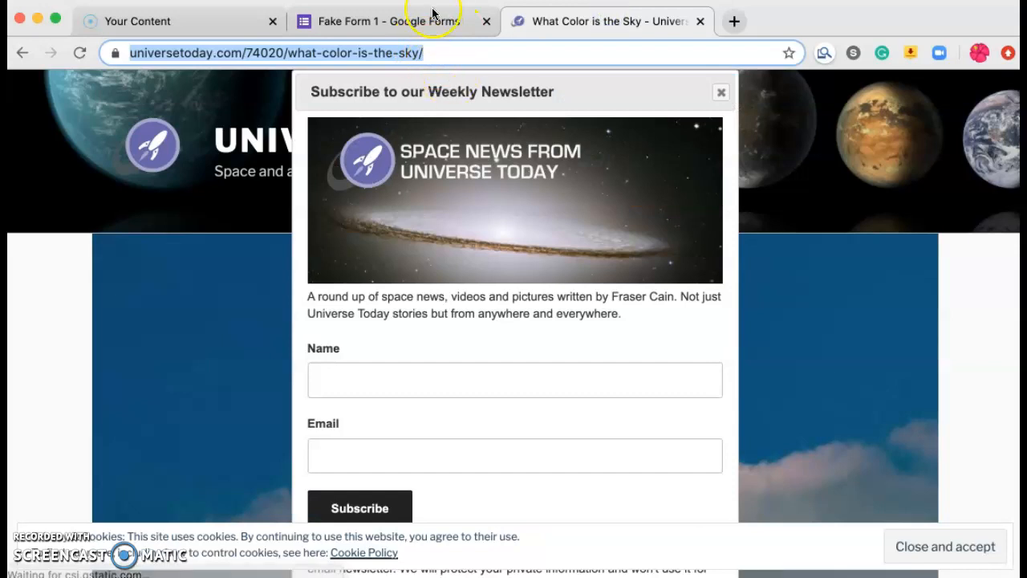
pyautogui.click(403, 23)
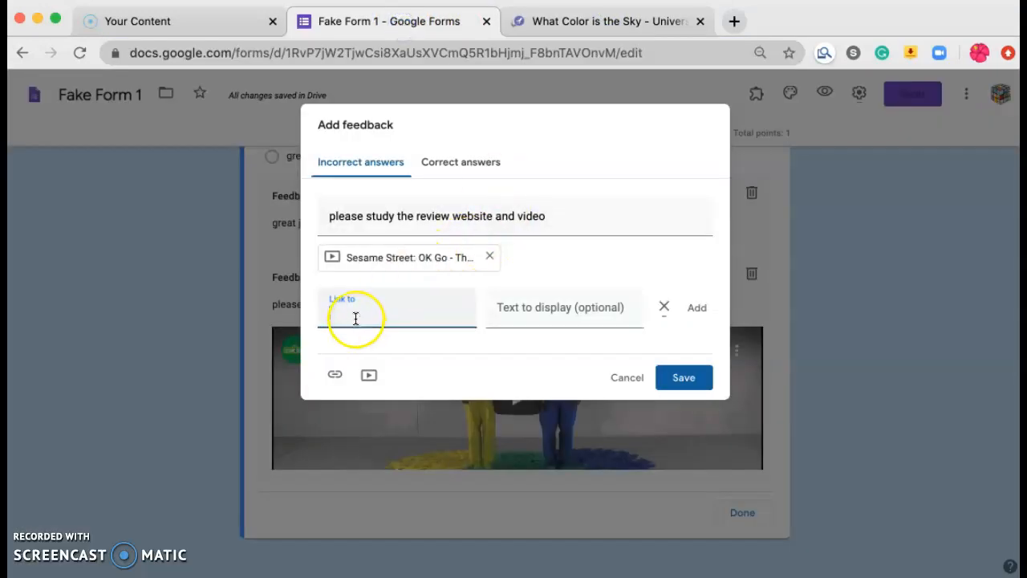
pyautogui.press('super+v')
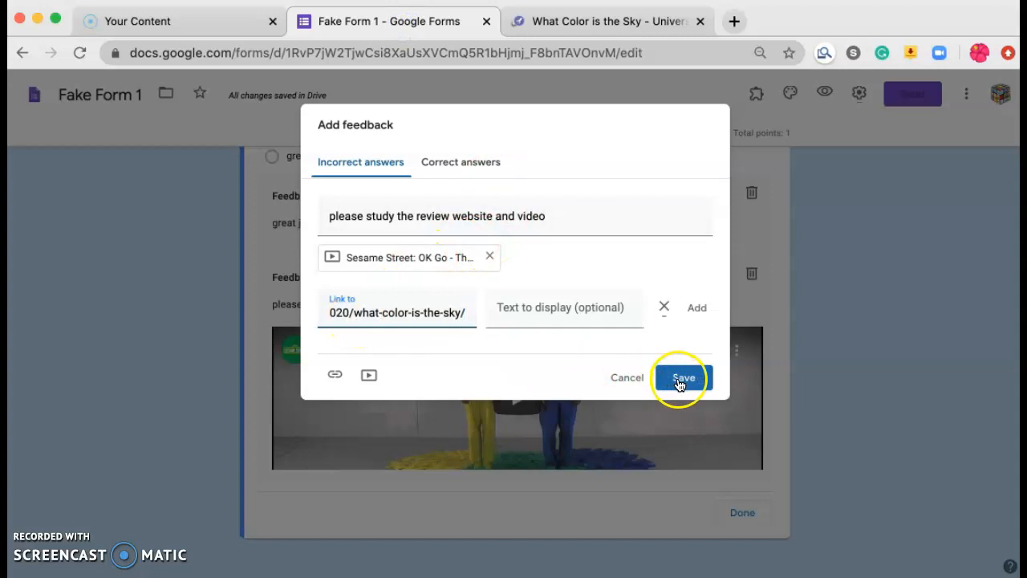
pyautogui.click(698, 310)
pyautogui.click(686, 314)
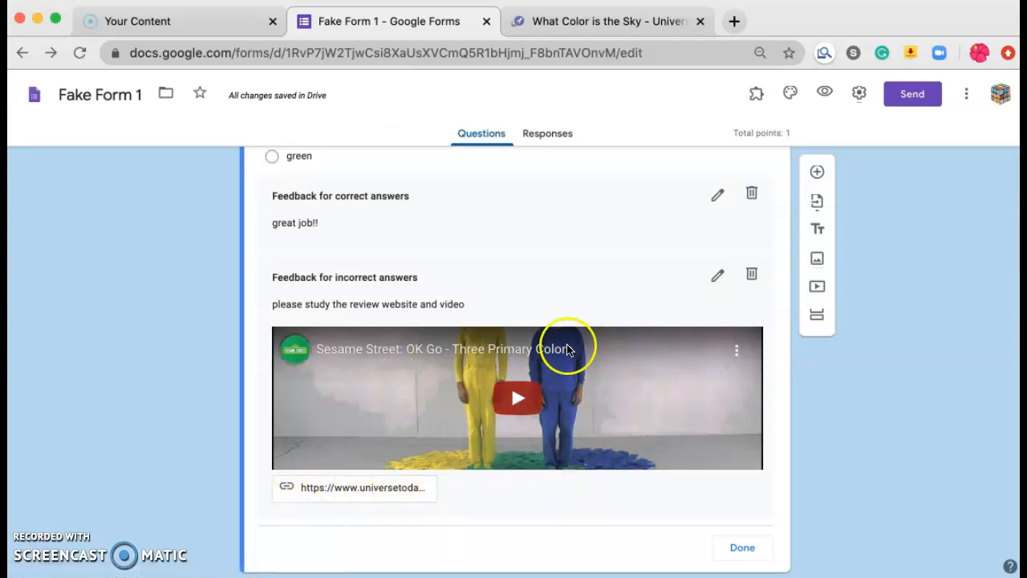
pyautogui.click(736, 549)
pyautogui.scroll(-4, 593, 417)
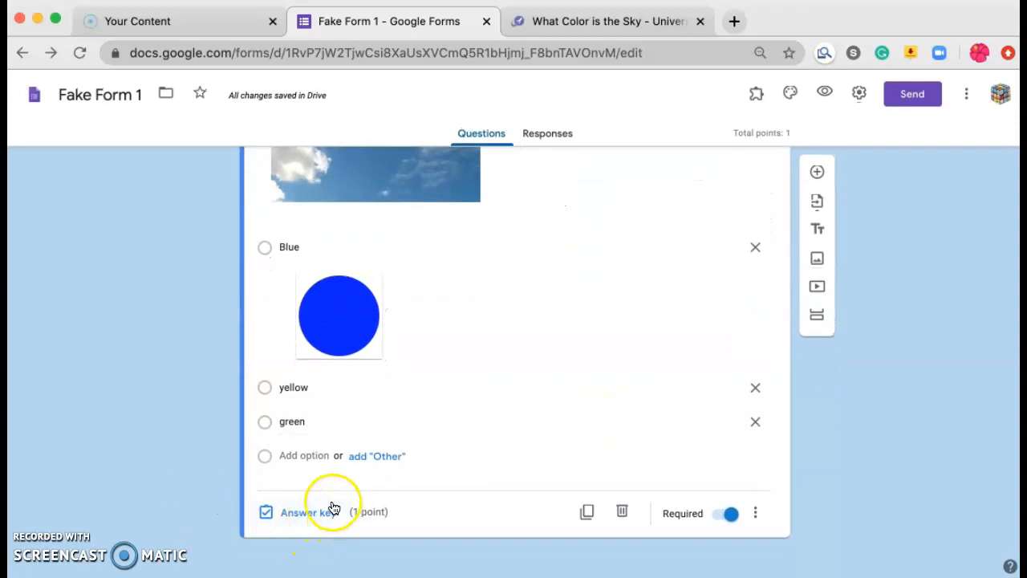
pyautogui.click(818, 201)
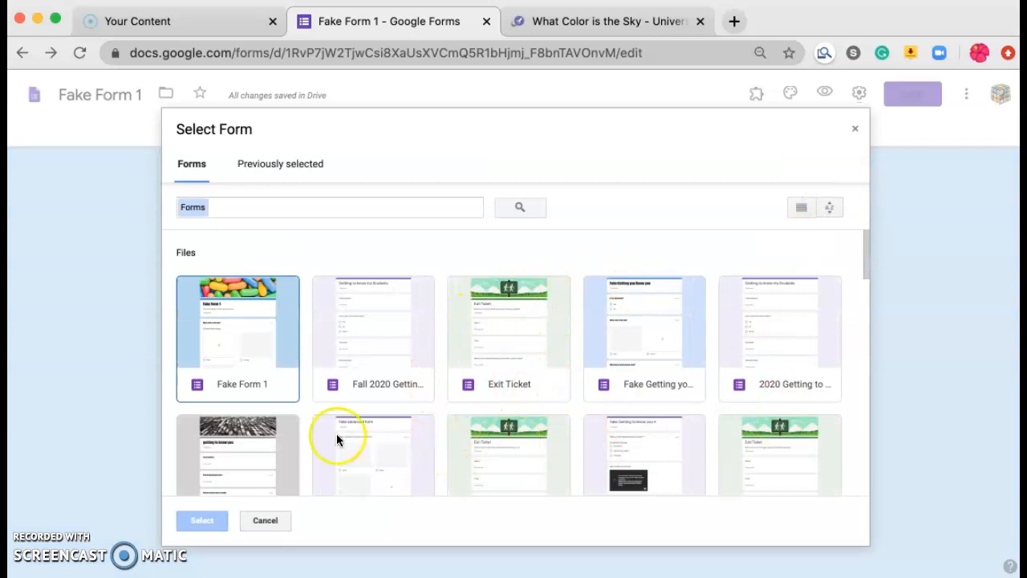
pyautogui.click(267, 520)
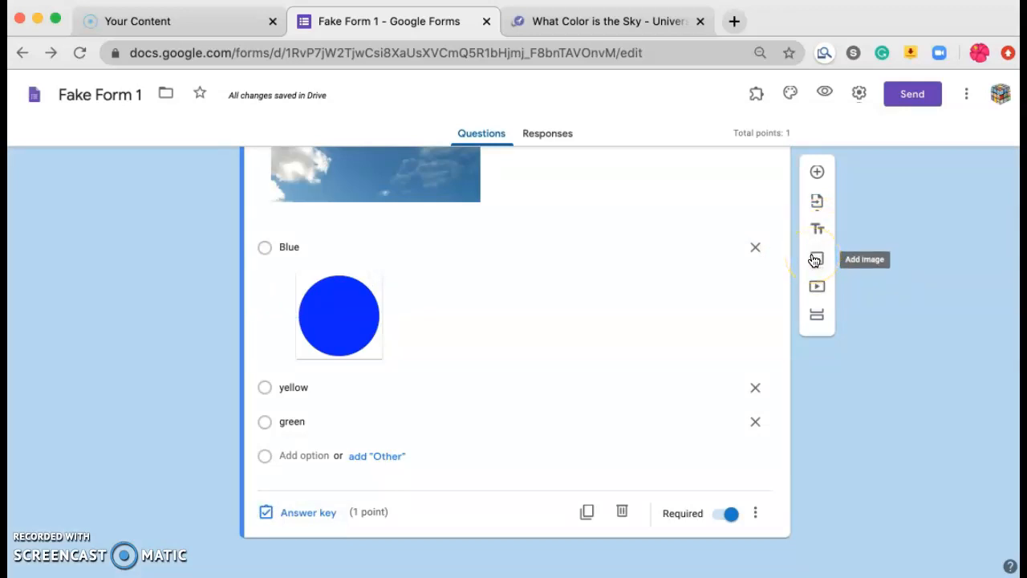
pyautogui.click(821, 258)
pyautogui.click(817, 291)
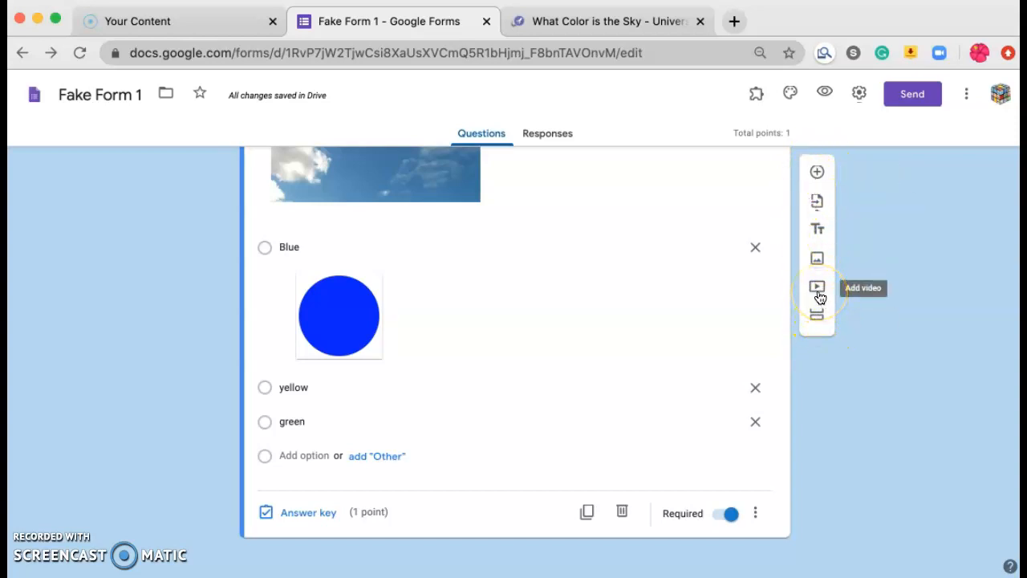
# Add a new section below the sky question.
pyautogui.click(818, 322)
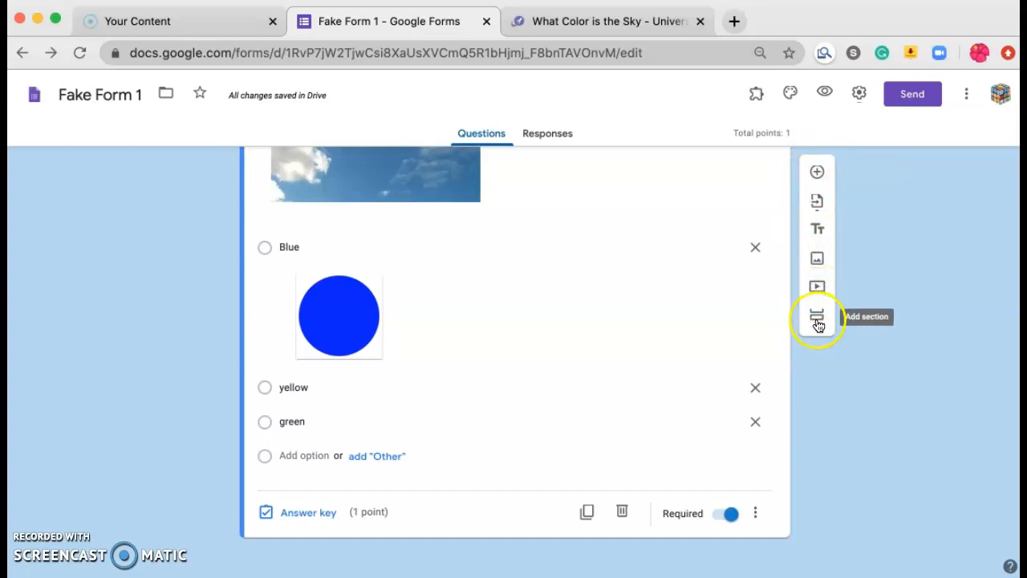
pyautogui.click(818, 322)
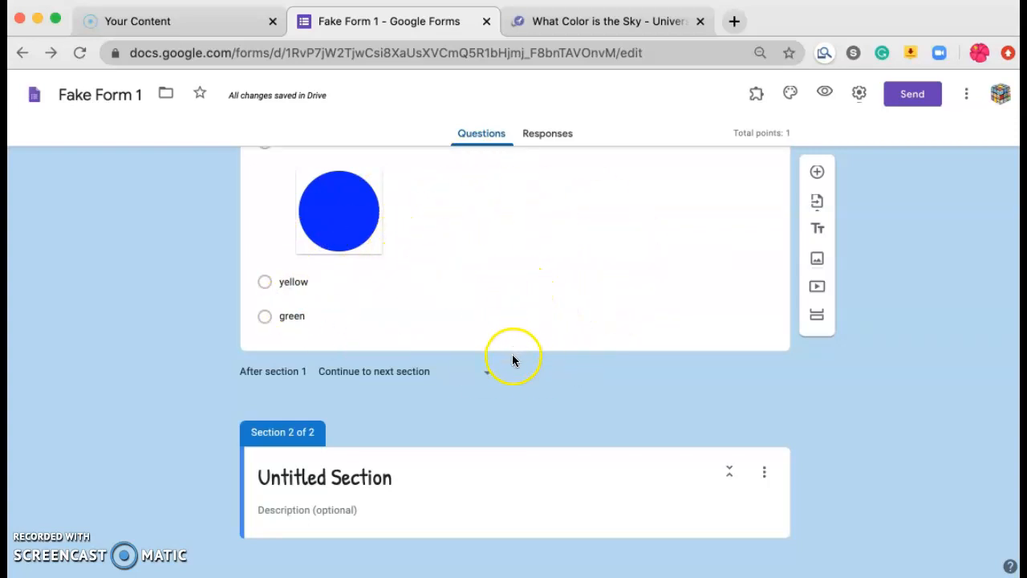
pyautogui.scroll(2, 511, 379)
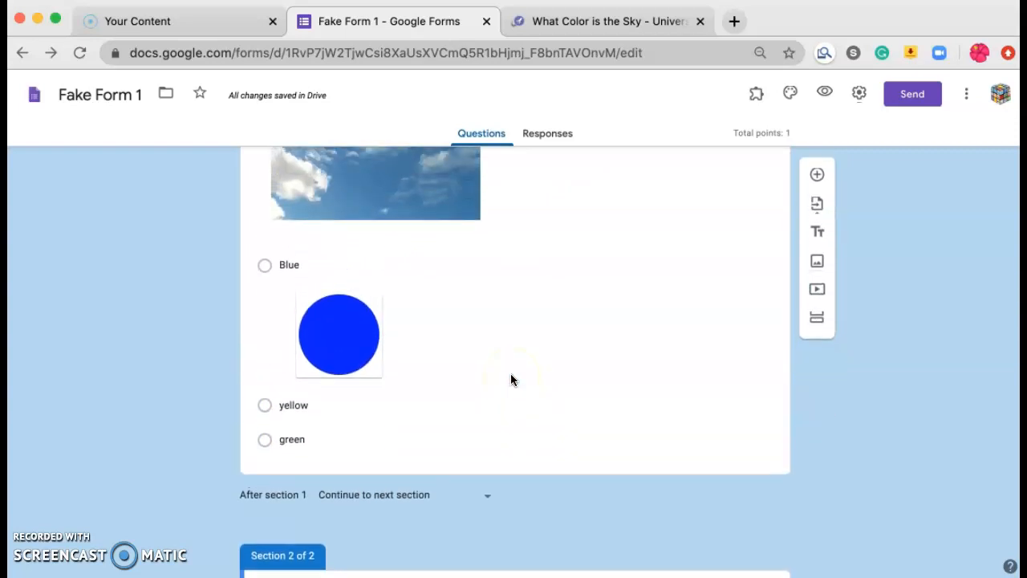
pyautogui.scroll(-2, 510, 379)
pyautogui.click(508, 407)
# Delete the untitled second section from the form.
pyautogui.click(764, 472)
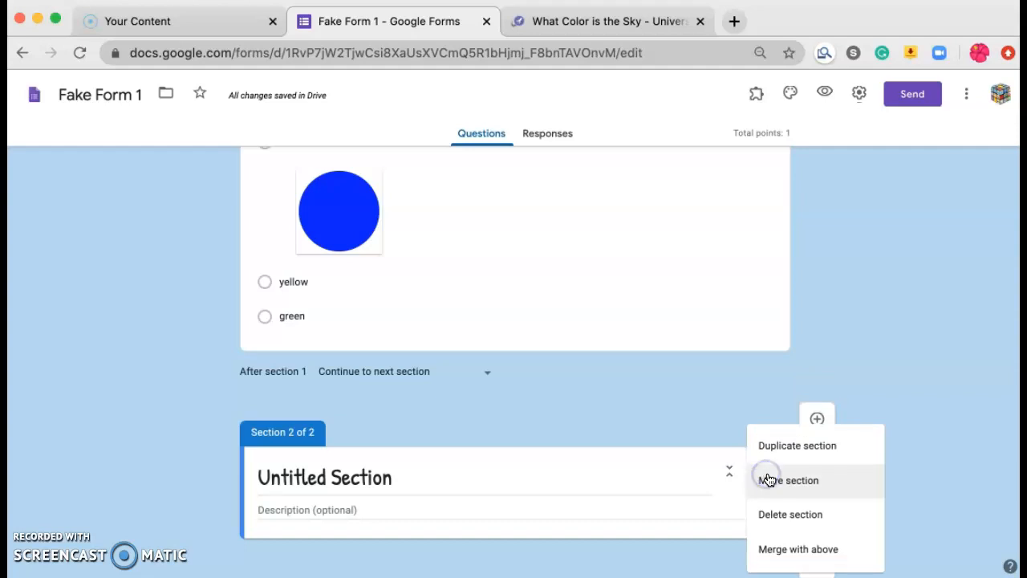
pyautogui.click(815, 461)
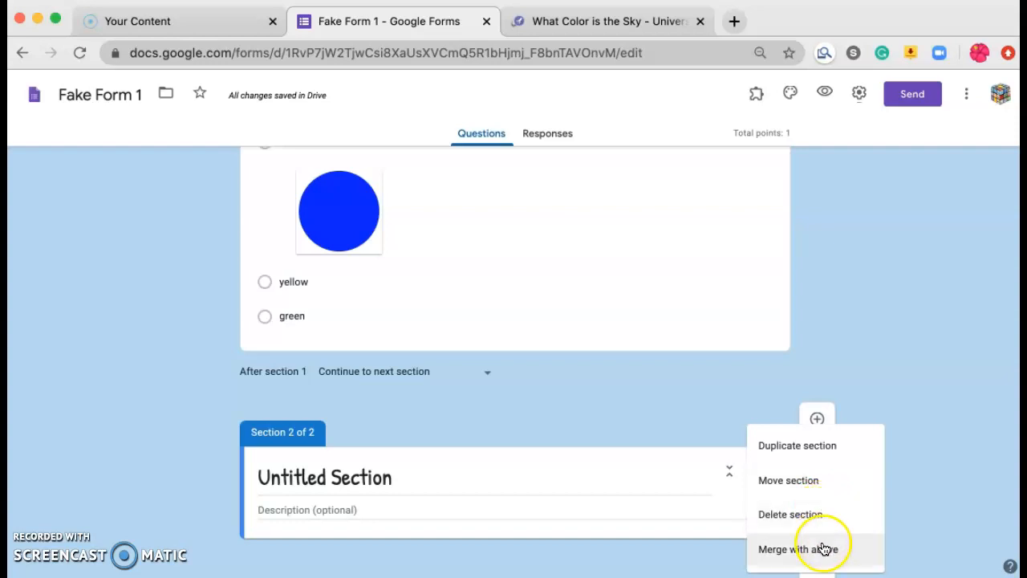
pyautogui.click(811, 512)
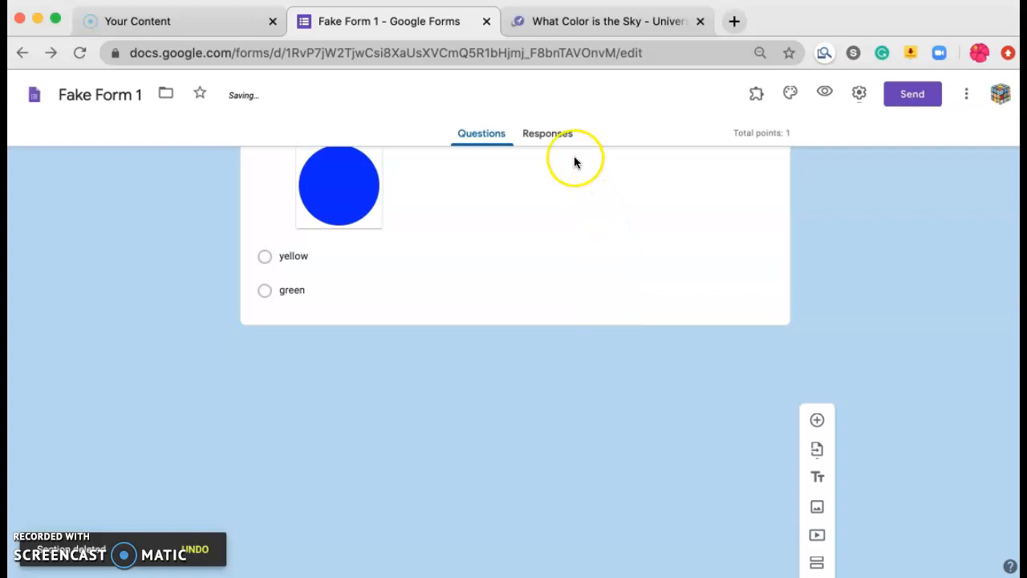
# Turn accepting responses off and back on, and check the spreadsheet destination options for the form's responses without creating one.
pyautogui.click(550, 135)
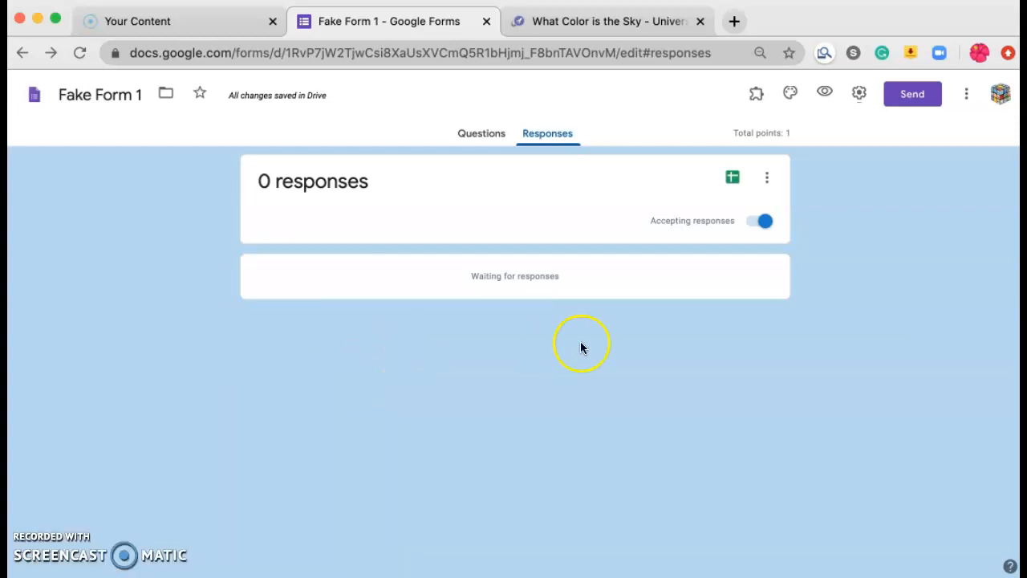
pyautogui.click(753, 231)
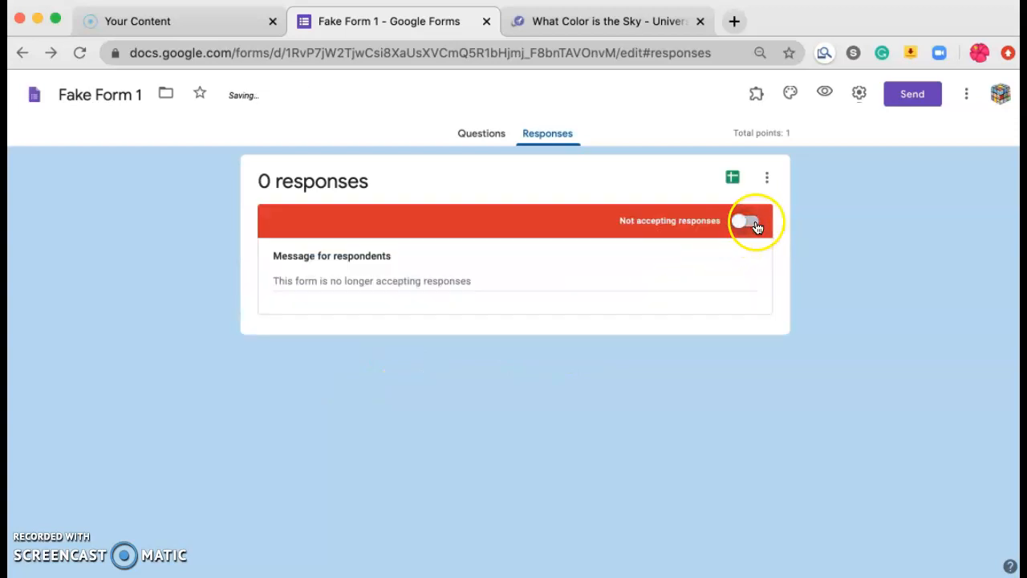
pyautogui.click(751, 231)
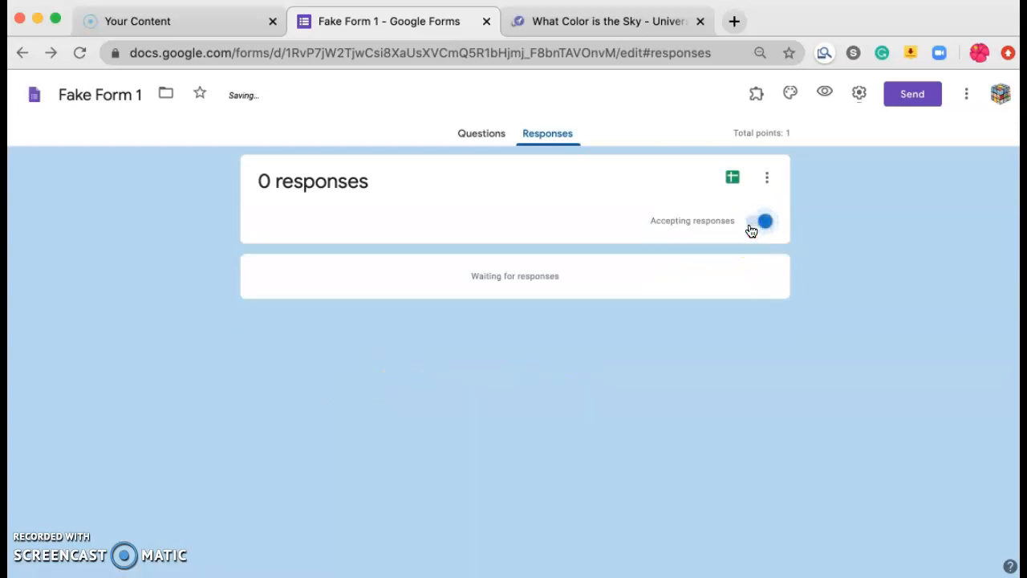
pyautogui.click(732, 179)
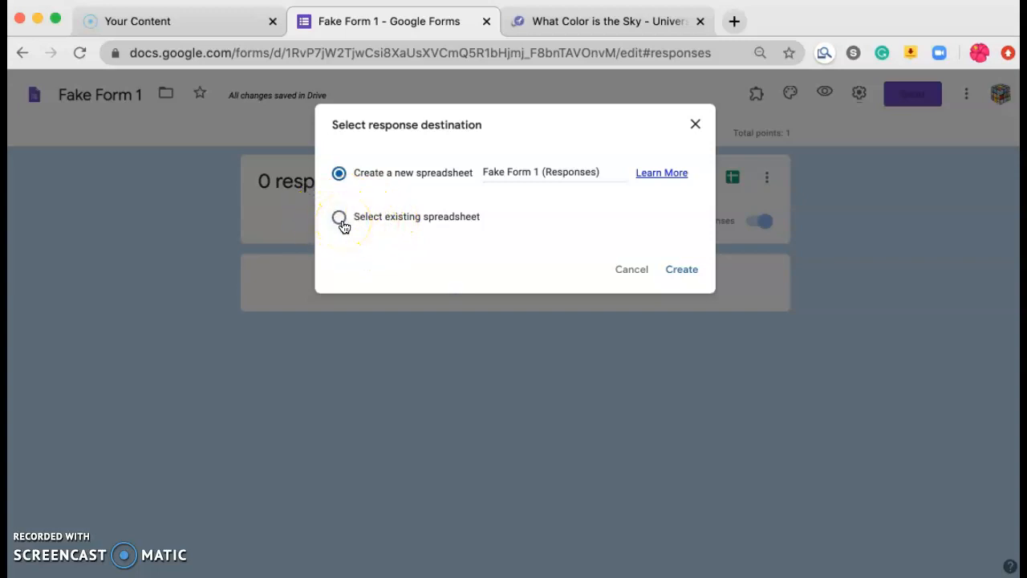
pyautogui.click(634, 269)
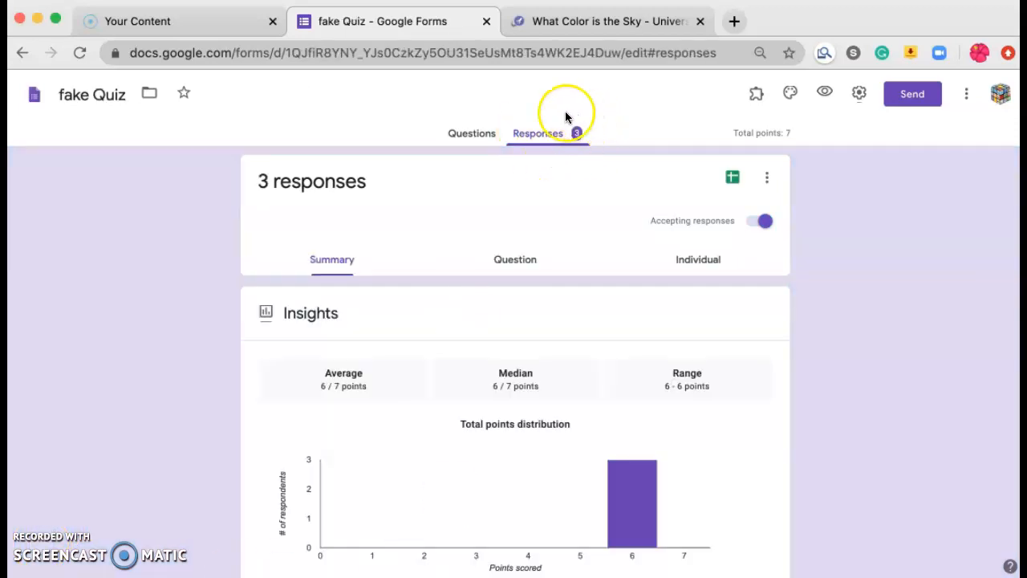
# Browse the fake Quiz responses by question, including "when will you use Google forms", and by individual respondent.
pyautogui.click(764, 221)
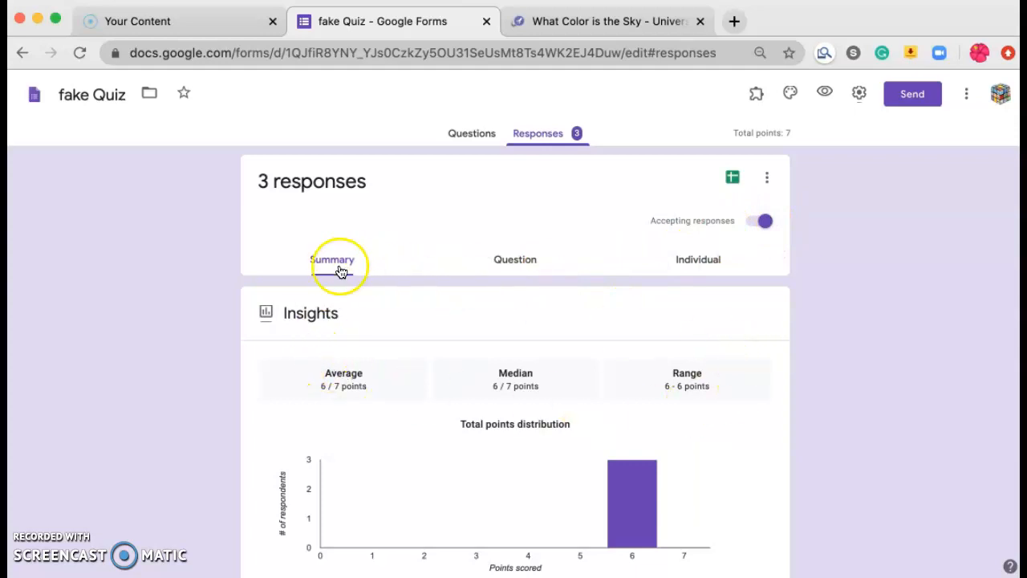
pyautogui.click(509, 265)
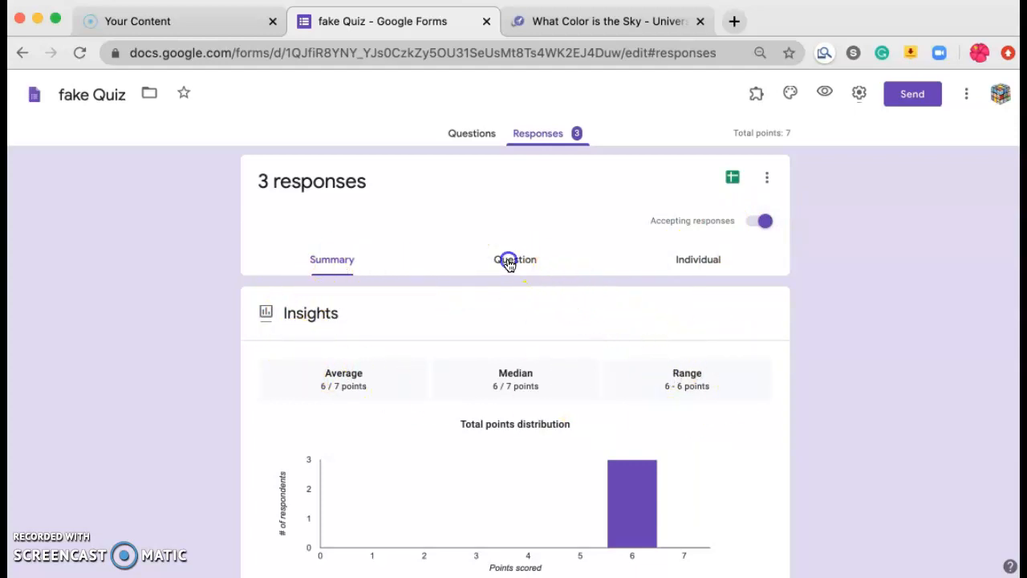
pyautogui.click(585, 309)
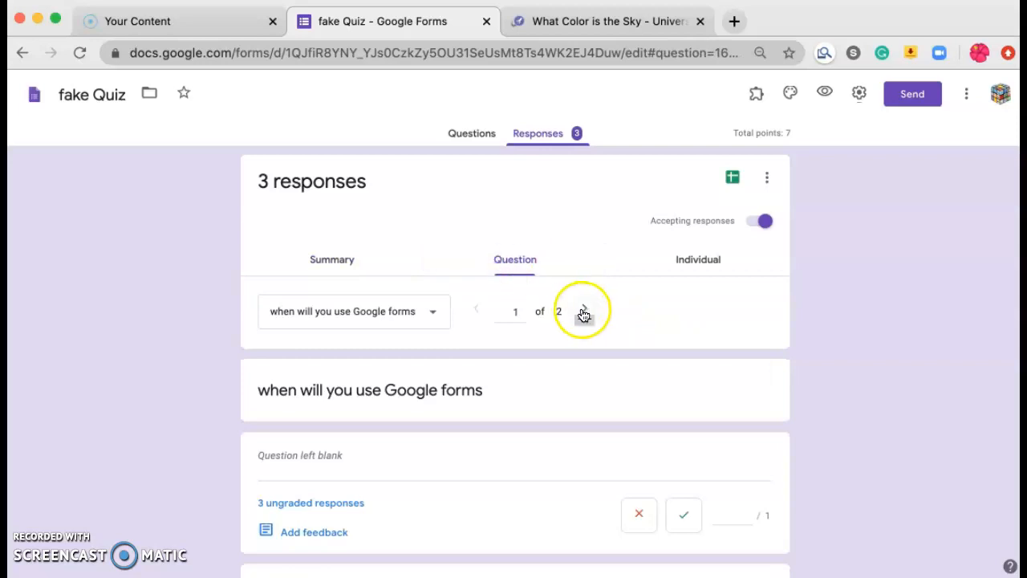
pyautogui.click(479, 311)
pyautogui.click(695, 264)
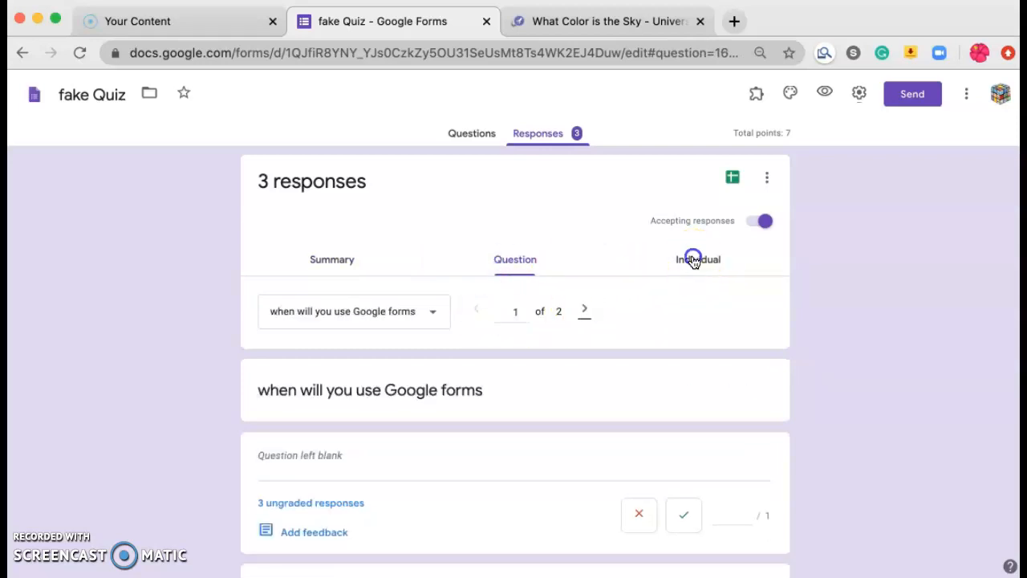
# Examine the fake Quiz response summary, including its insights, points distribution, respondent scores and per-question charts.
pyautogui.click(340, 262)
pyautogui.scroll(-2, 707, 407)
pyautogui.scroll(-6, 707, 407)
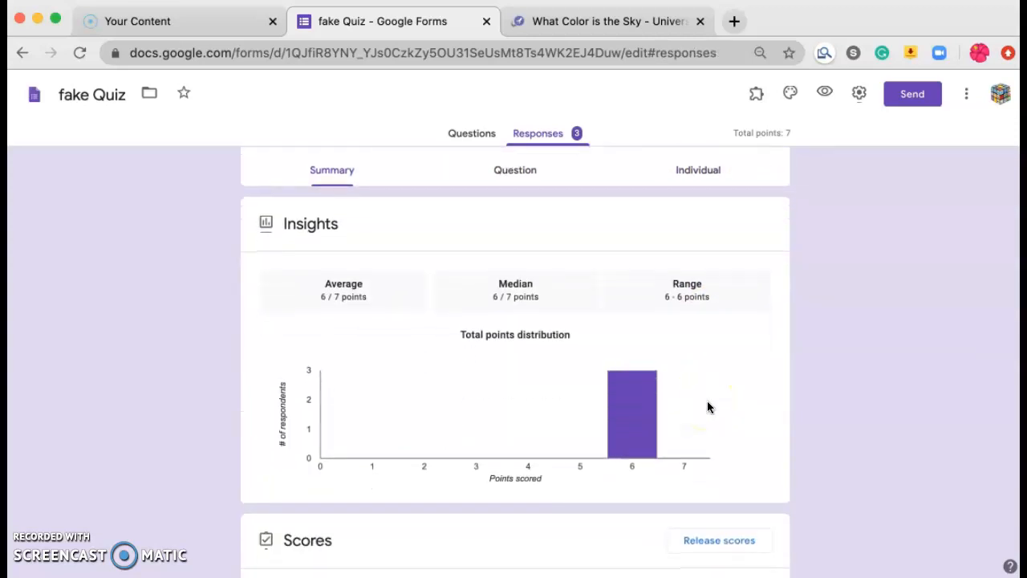
pyautogui.scroll(2, 707, 407)
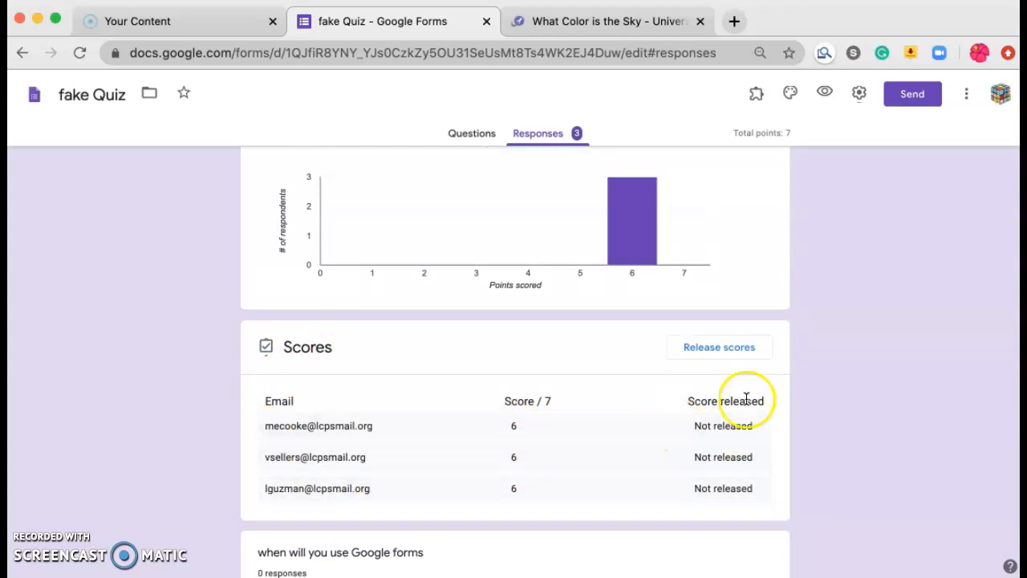
pyautogui.scroll(-5, 719, 391)
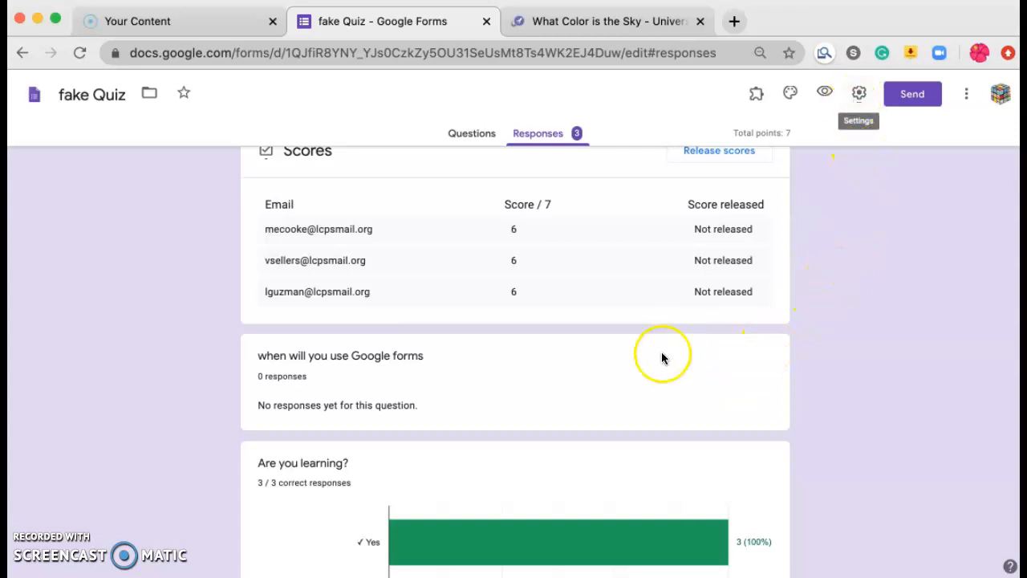
pyautogui.scroll(-4, 663, 358)
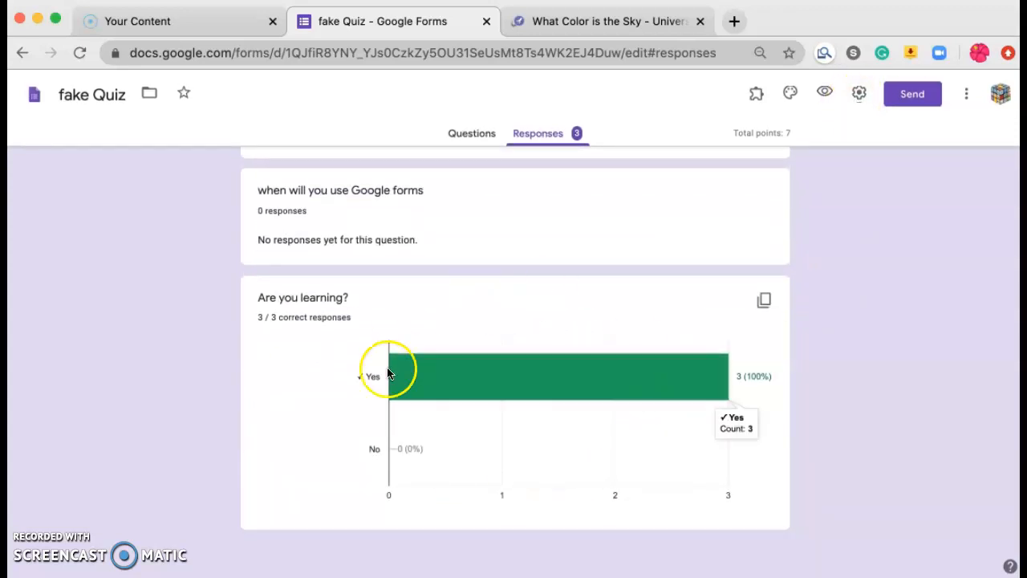
pyautogui.scroll(12, 442, 396)
pyautogui.scroll(4, 442, 402)
pyautogui.click(532, 353)
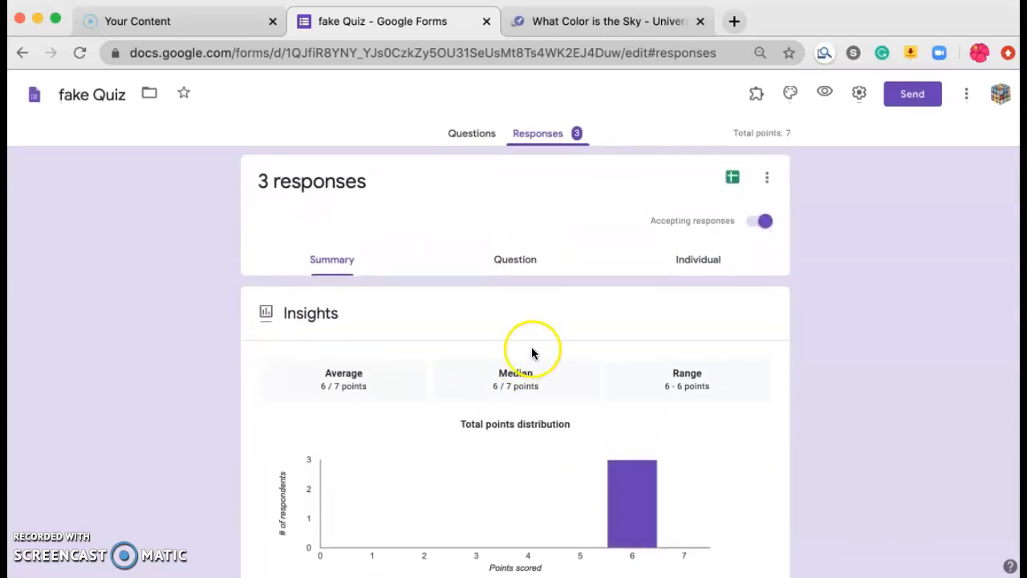